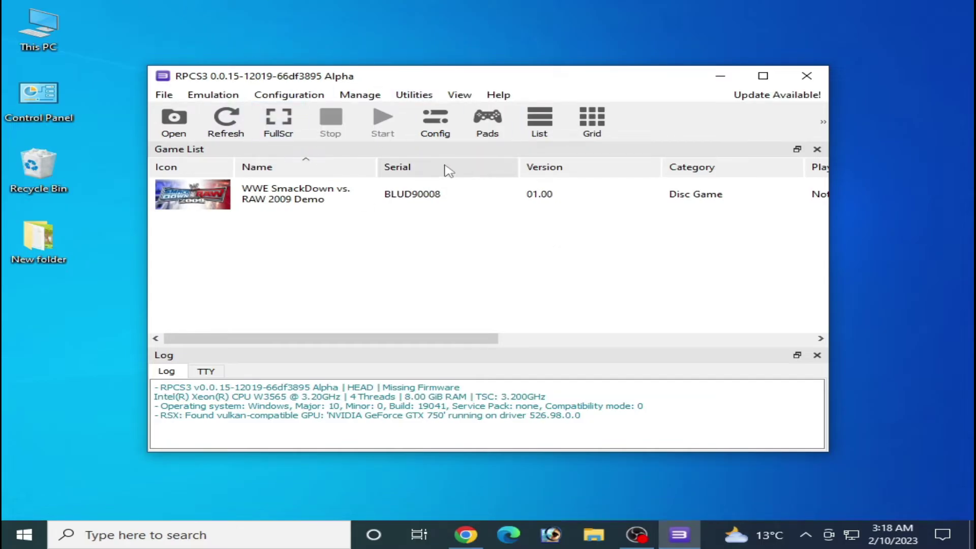
Restart RPCS3 from its desktop shortcut and accept the update to version 0.0.26-14702, including the restart.
left_click(807, 76)
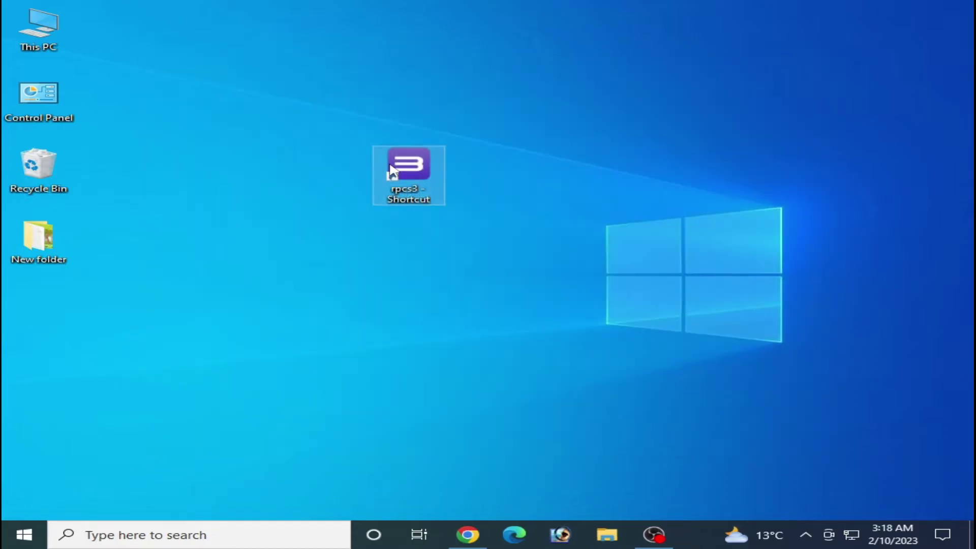
right_click(389, 148)
left_click(435, 155)
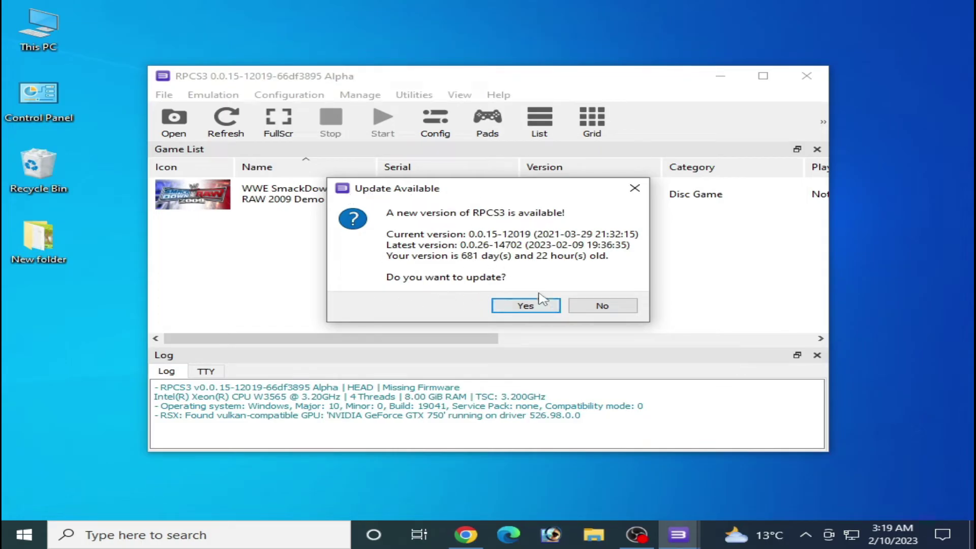
left_click(514, 306)
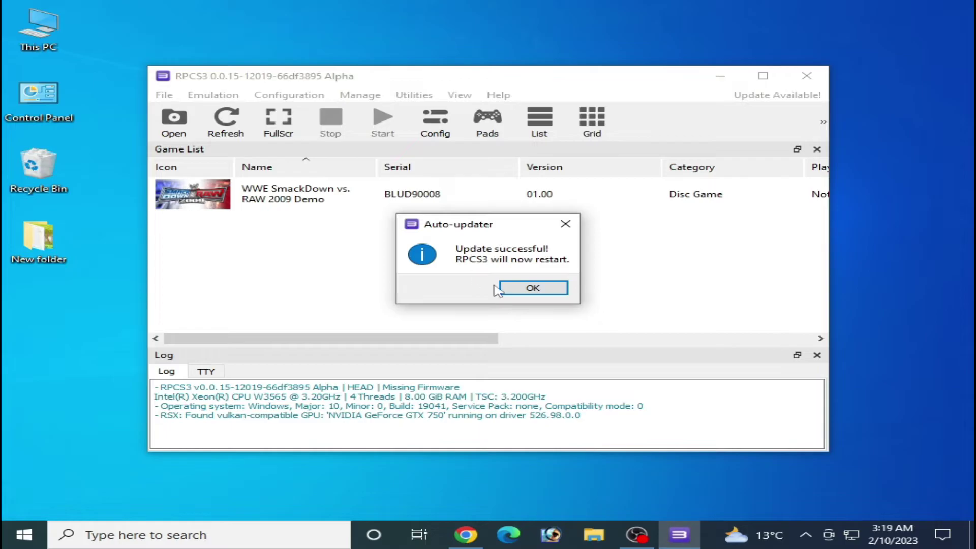
left_click(512, 288)
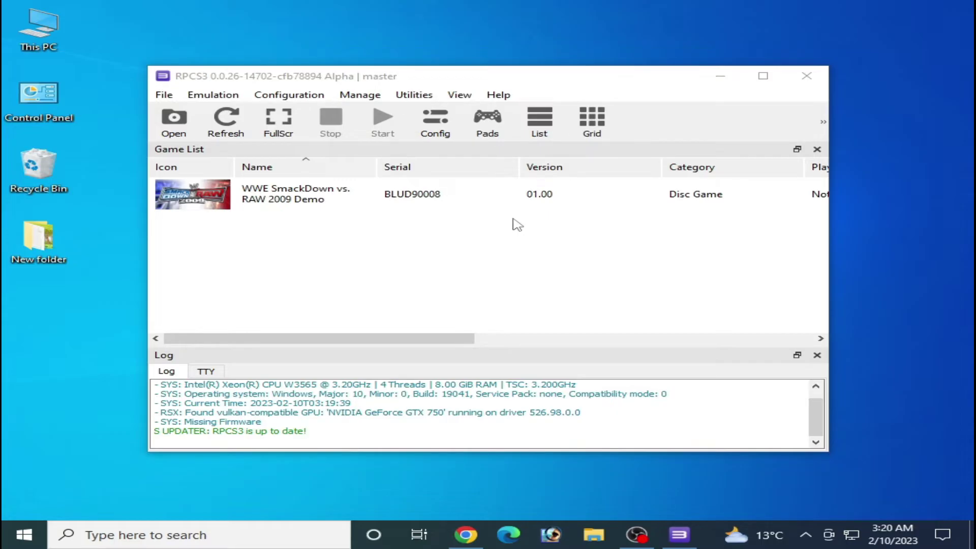
Close RPCS3, open the shortcut's file location and delete the dev_flash folder there.
left_click(793, 79)
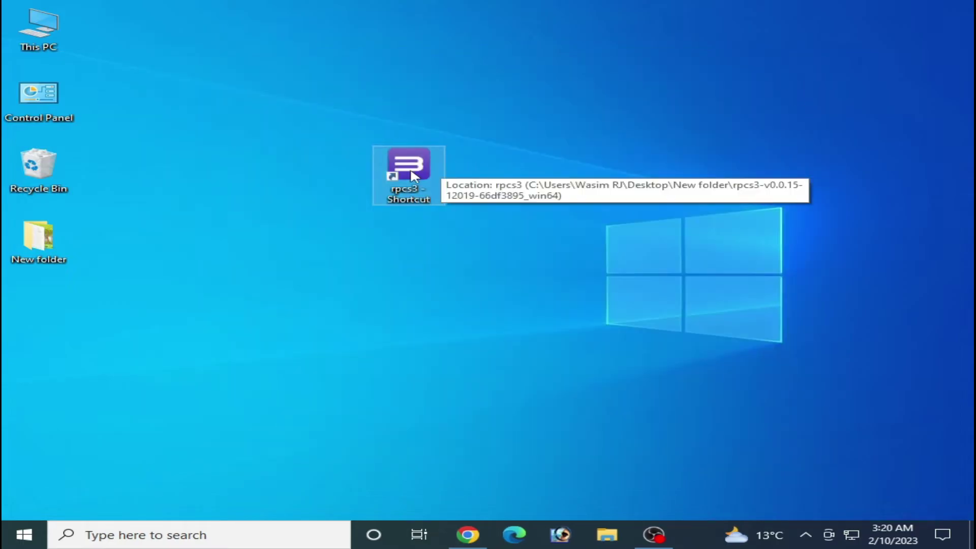
right_click(411, 170)
left_click(469, 168)
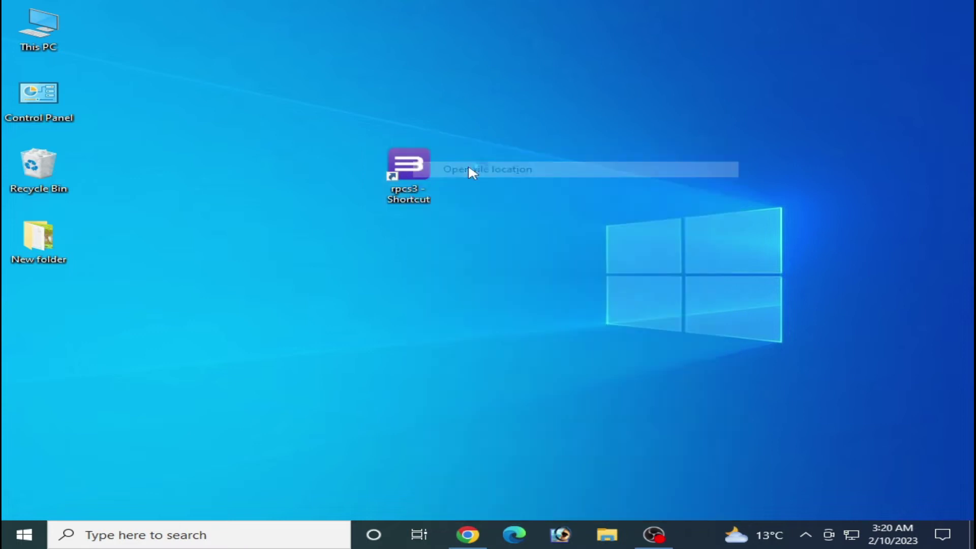
scroll(560, 239, "up", 6)
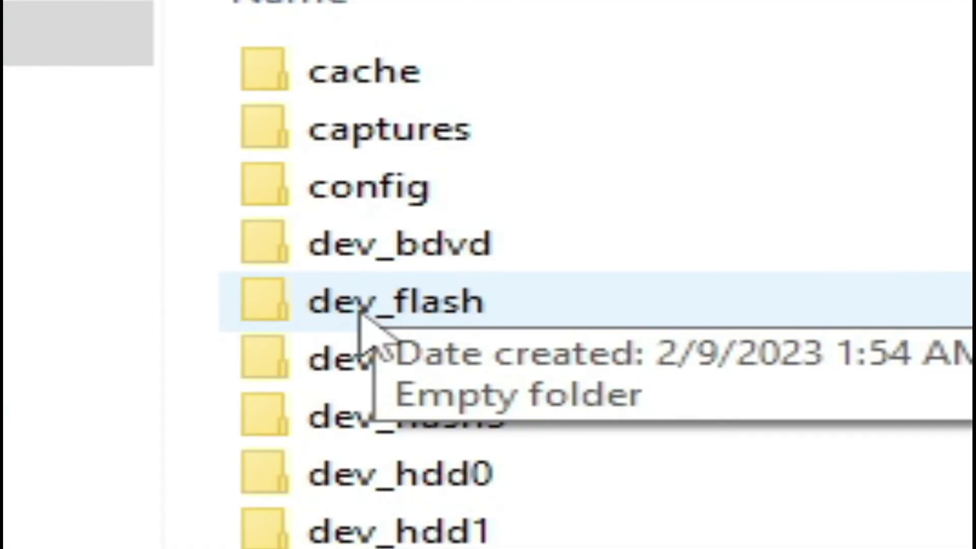
right_click(386, 319)
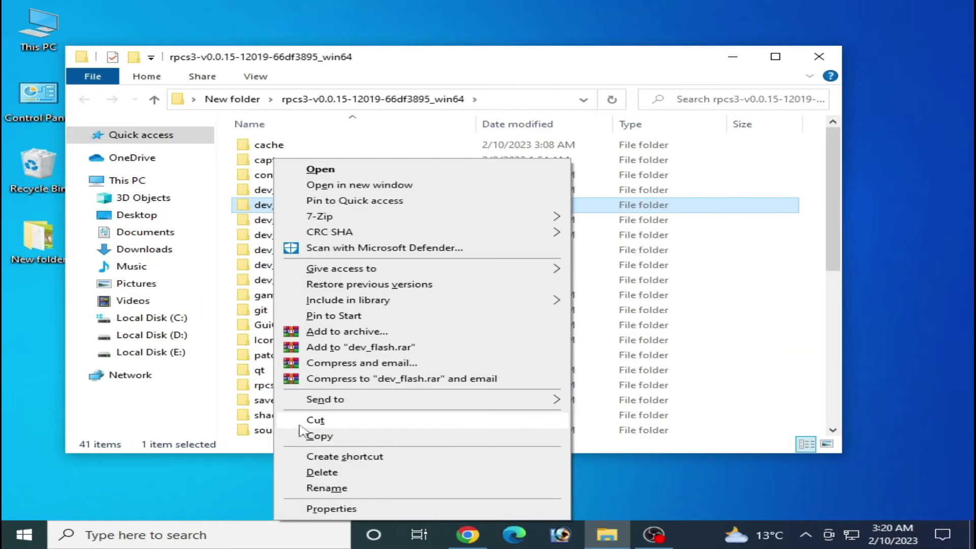
left_click(317, 472)
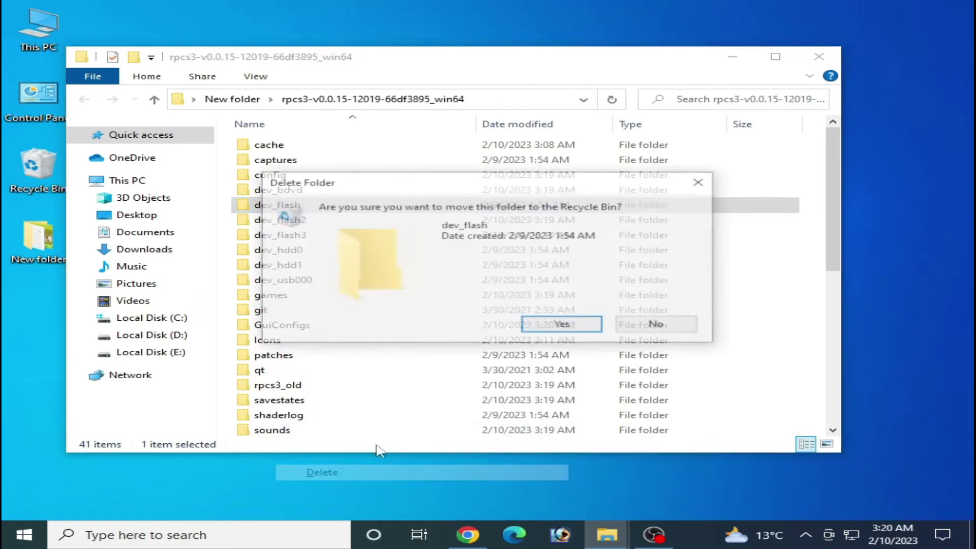
left_click(560, 328)
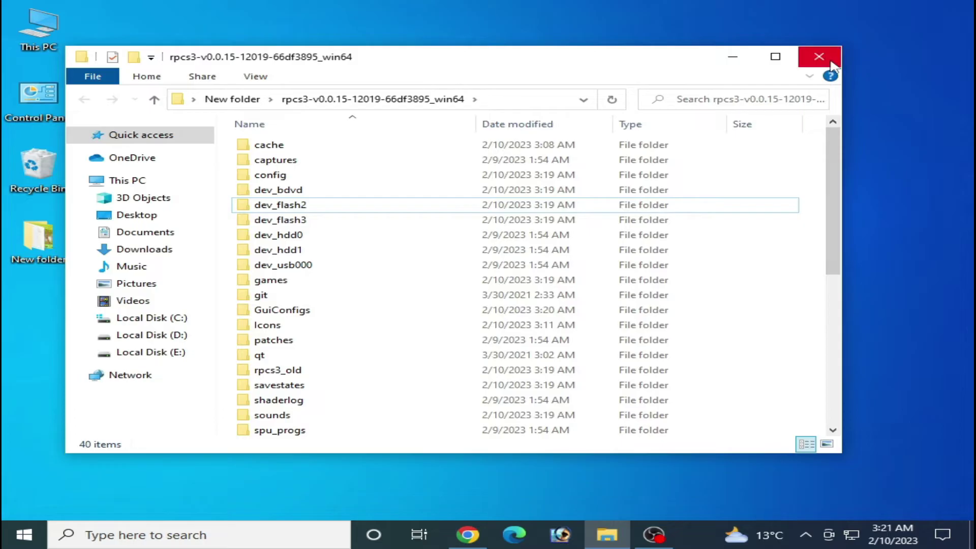
Close the installation folder window and launch RPCS3 from its desktop shortcut.
left_click(820, 56)
right_click(412, 174)
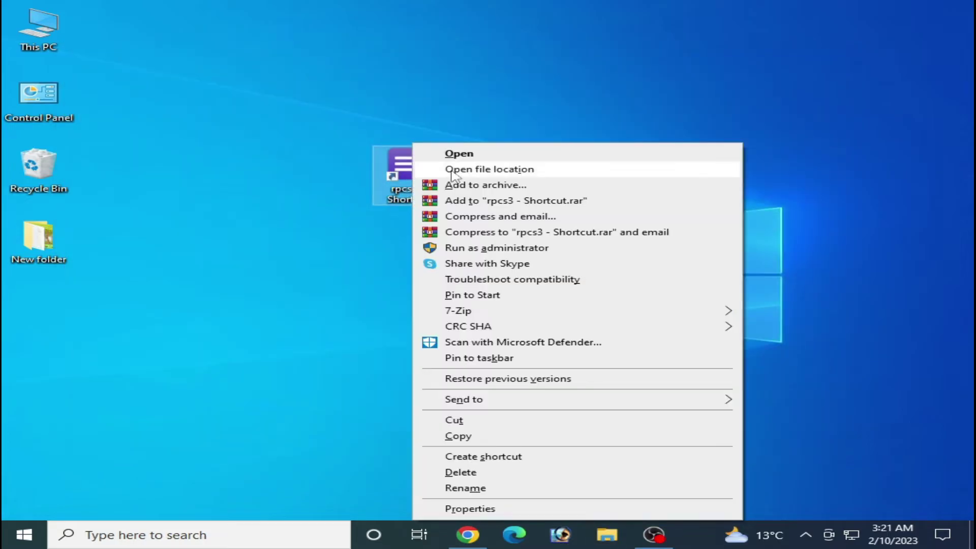
left_click(460, 153)
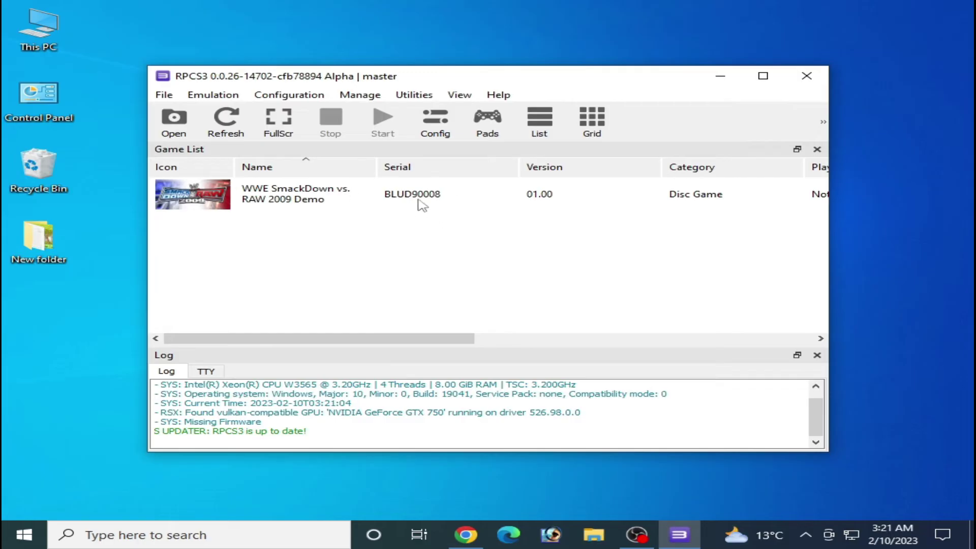
left_click(164, 95)
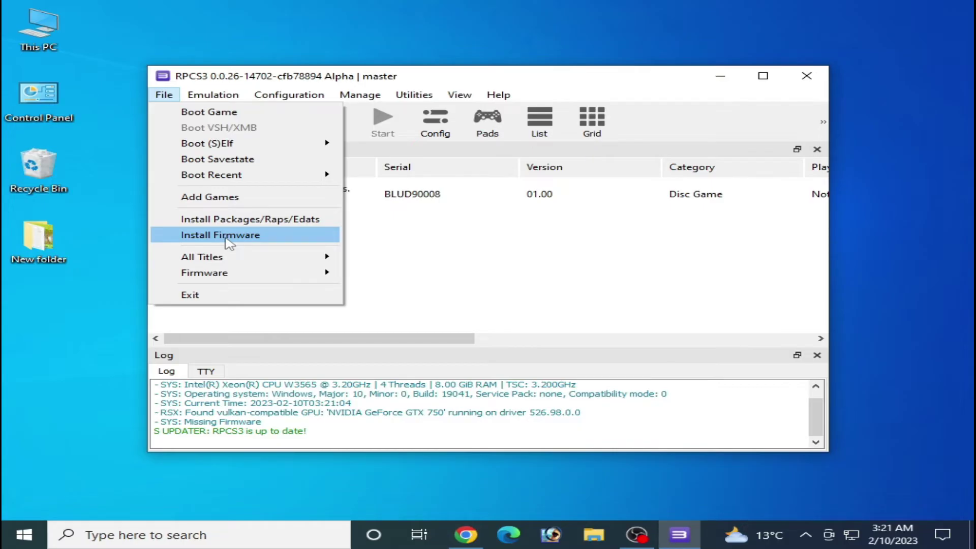
left_click(385, 246)
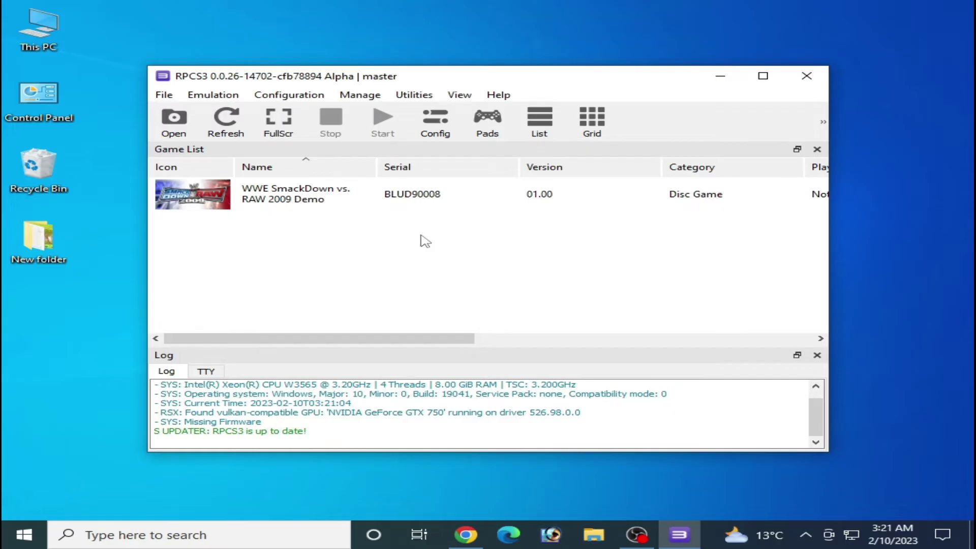
Set the SPU Decoder to Recompiler (ASMJIT) in the CPU settings, then apply and save the change.
left_click(278, 97)
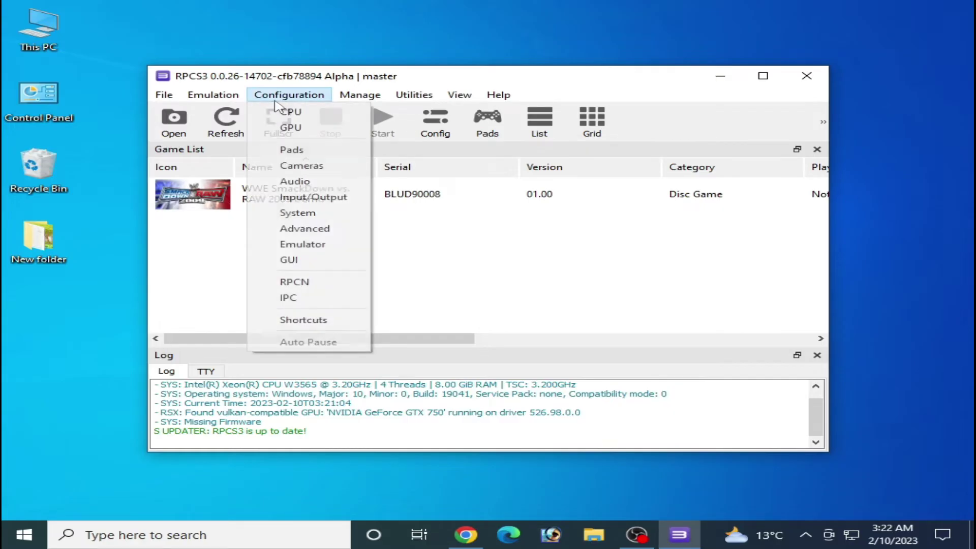
left_click(300, 113)
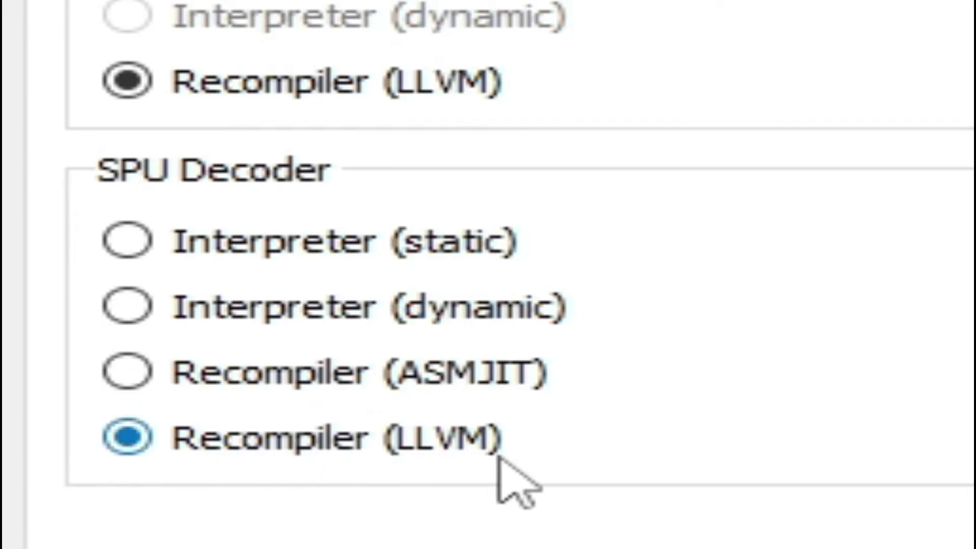
left_click(147, 392)
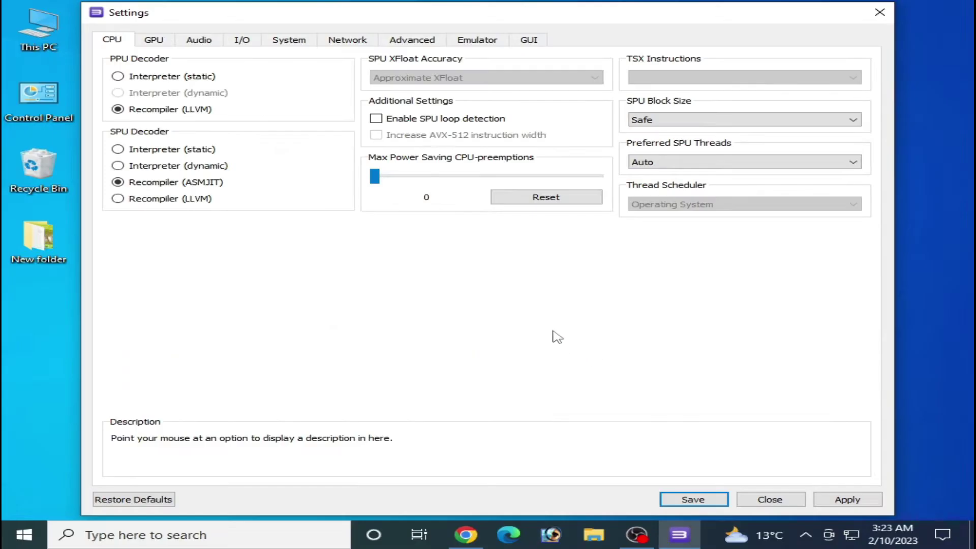
left_click(861, 503)
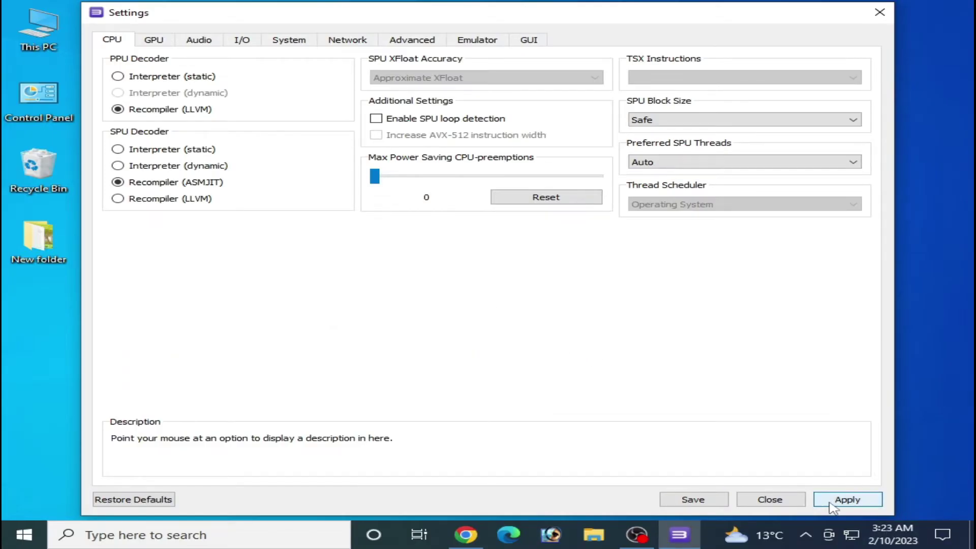
left_click(693, 500)
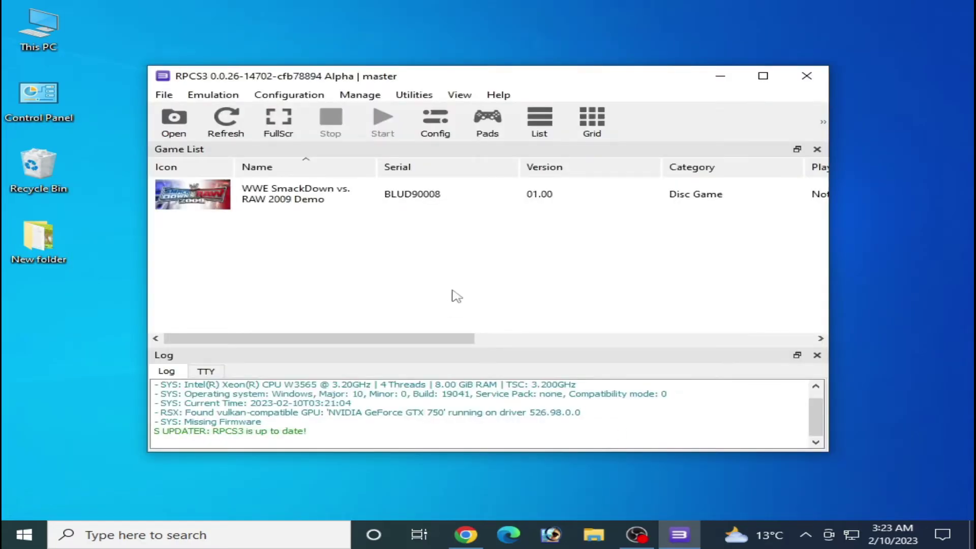
Restore the emulator settings to their defaults from the CPU settings and close the settings dialog.
left_click(276, 98)
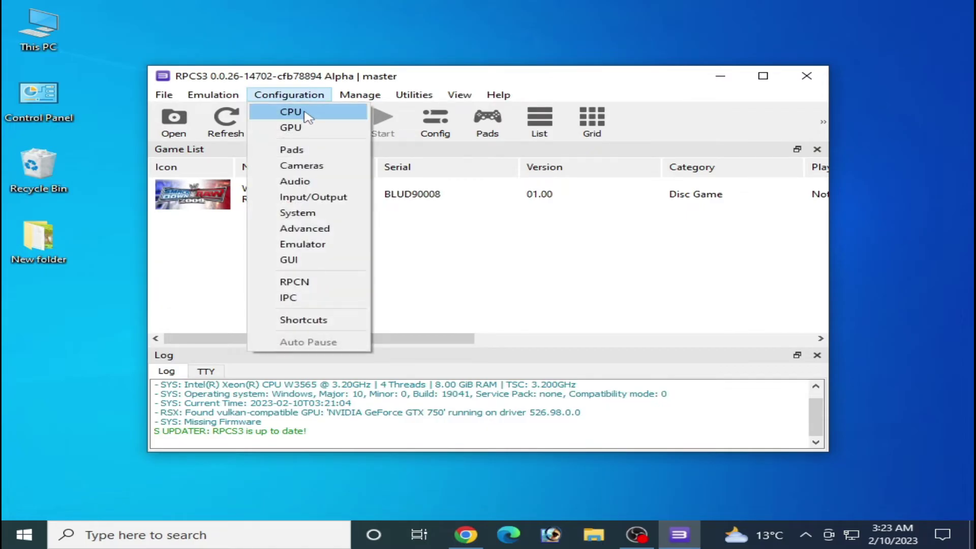
left_click(308, 117)
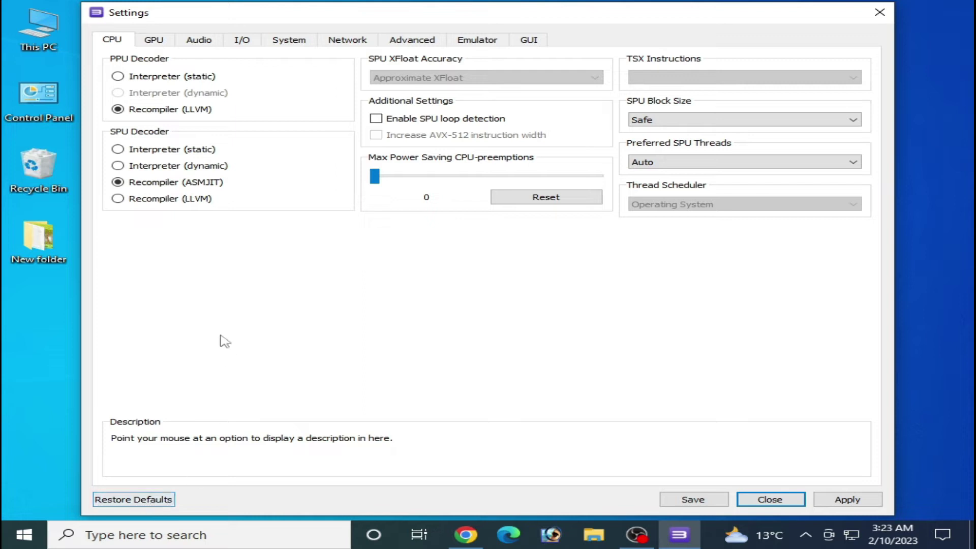
left_click(135, 500)
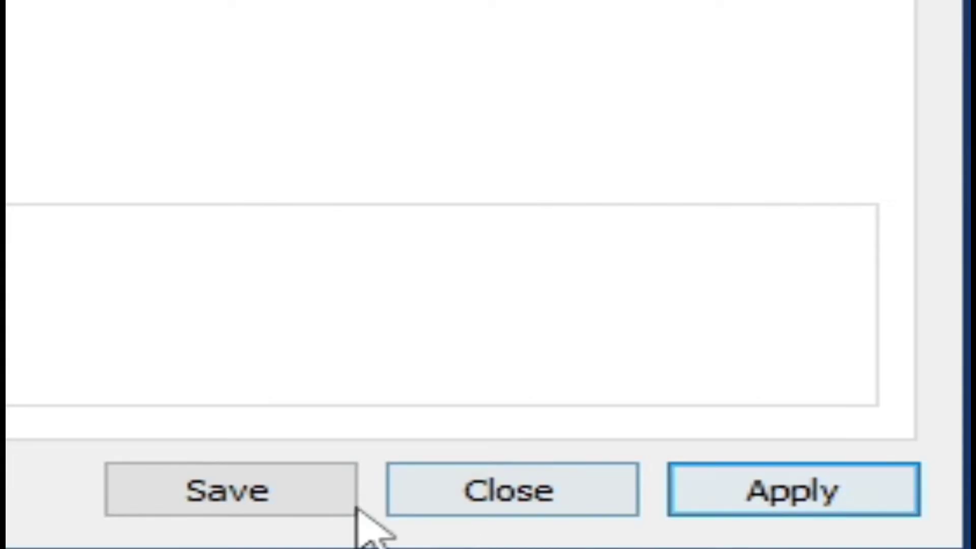
left_click(501, 494)
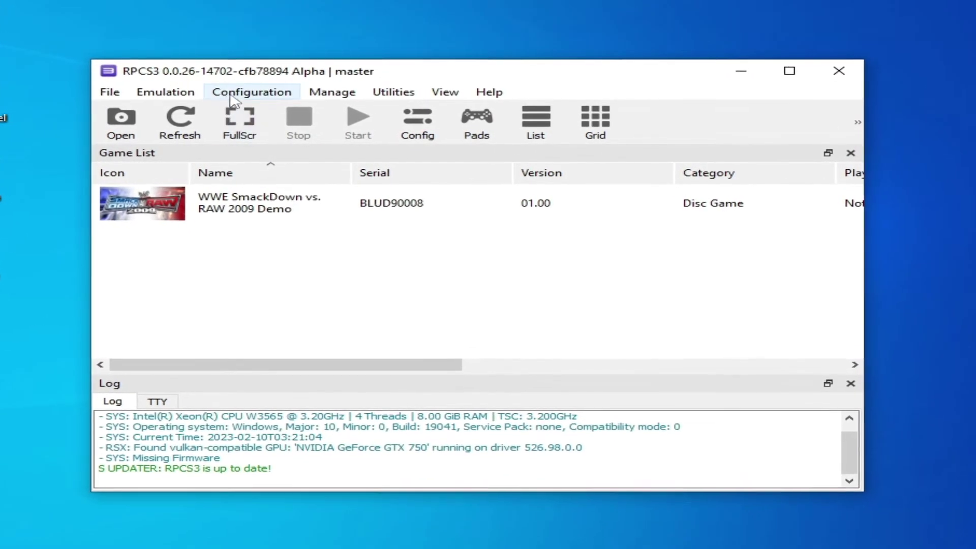
In the CPU settings, choose the Recompiler (ASMJIT) SPU decoder, 1 preferred SPU thread and SPU loop detection, and apply them.
left_click(257, 92)
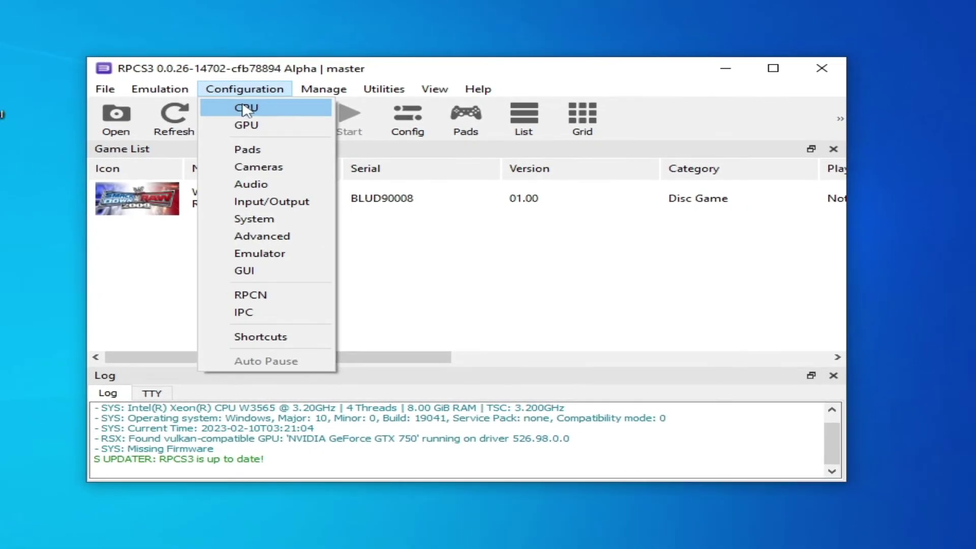
left_click(246, 109)
left_click(54, 185)
left_click(667, 170)
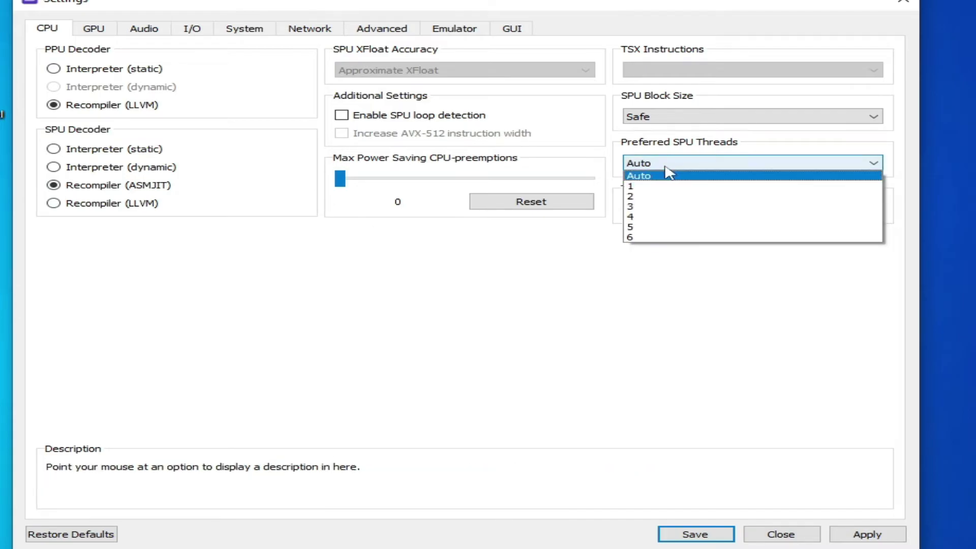
left_click(661, 187)
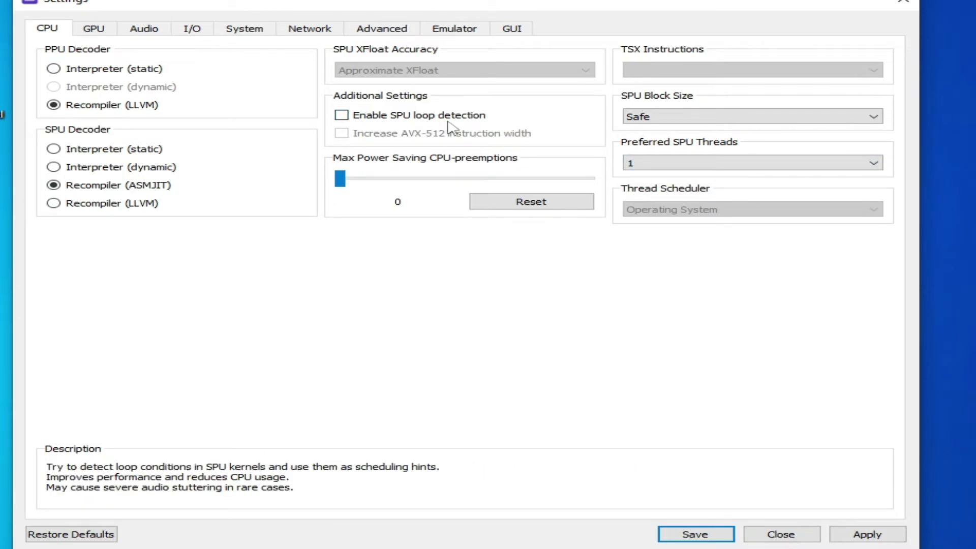
left_click(341, 115)
left_click(867, 534)
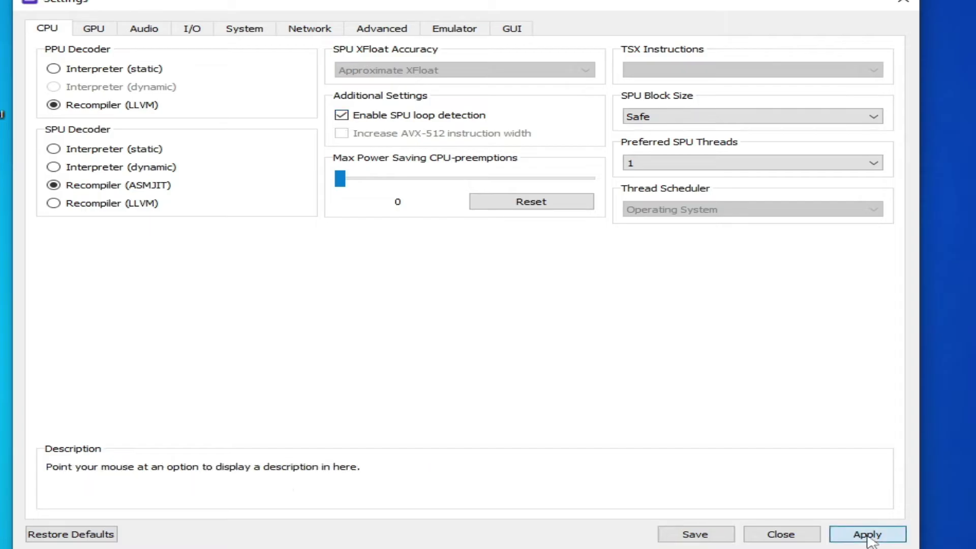
Try the OpenGL renderer in the GPU settings and set the renderer back to Vulkan.
left_click(106, 35)
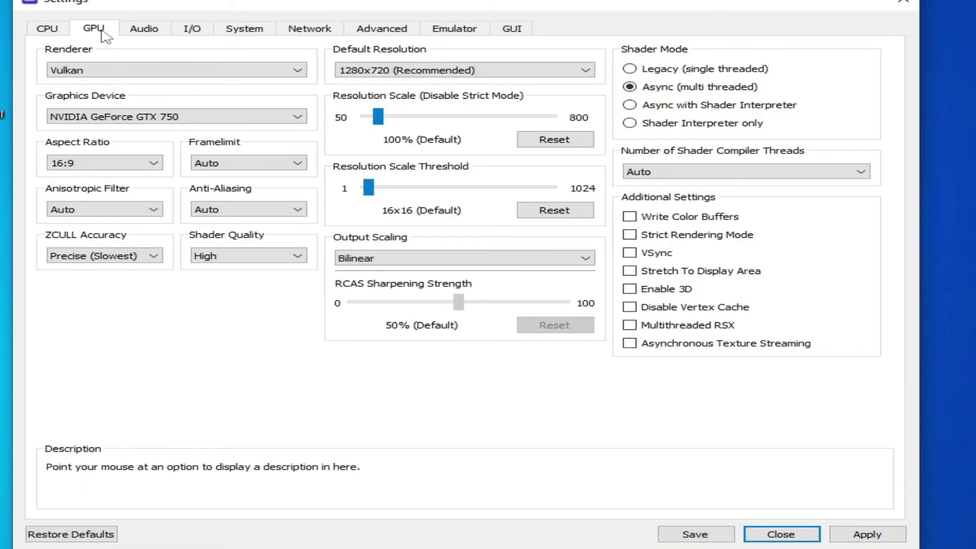
left_click(127, 70)
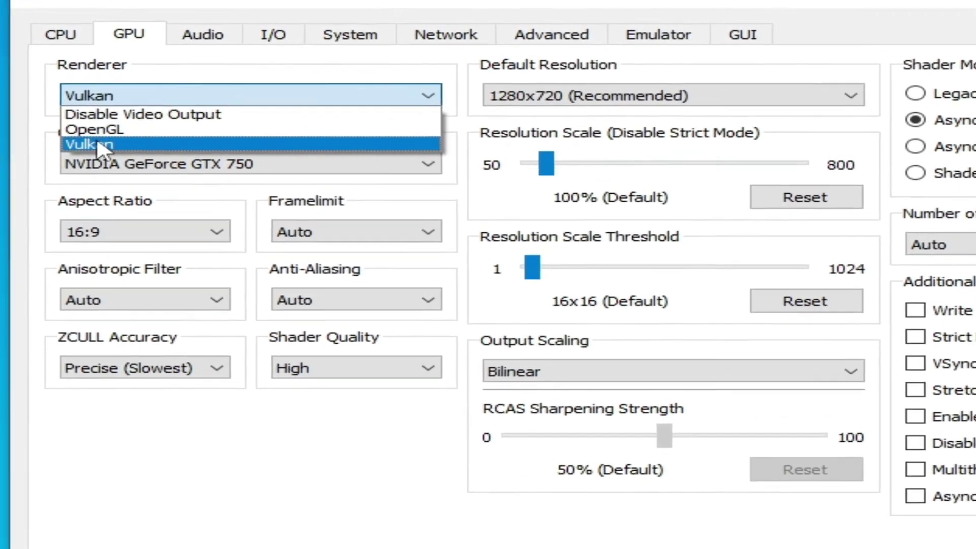
left_click(90, 133)
left_click(165, 89)
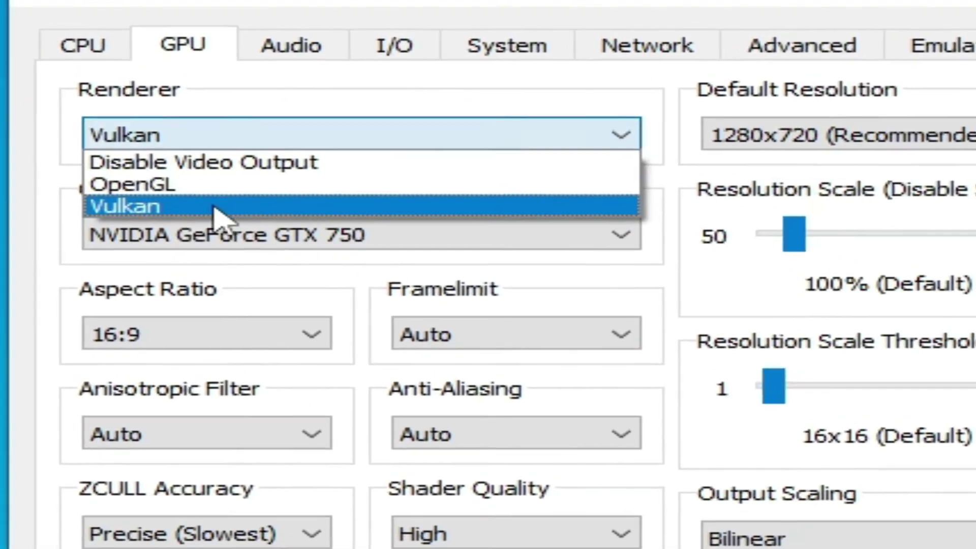
left_click(159, 182)
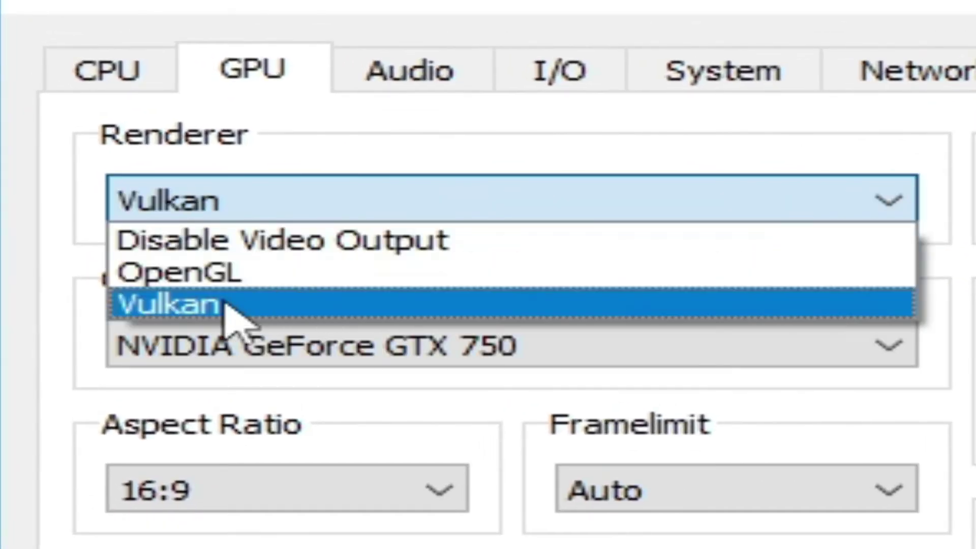
left_click(226, 305)
left_click(305, 214)
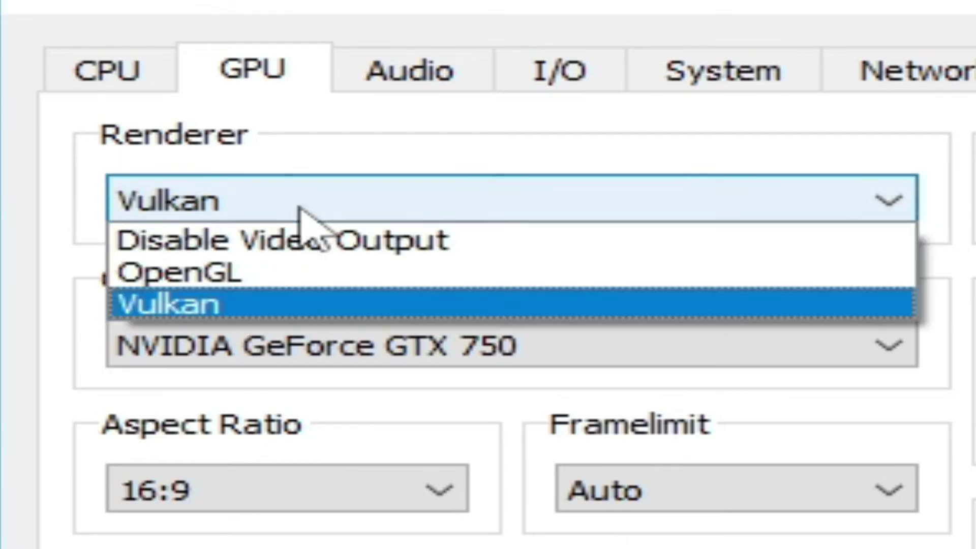
left_click(225, 280)
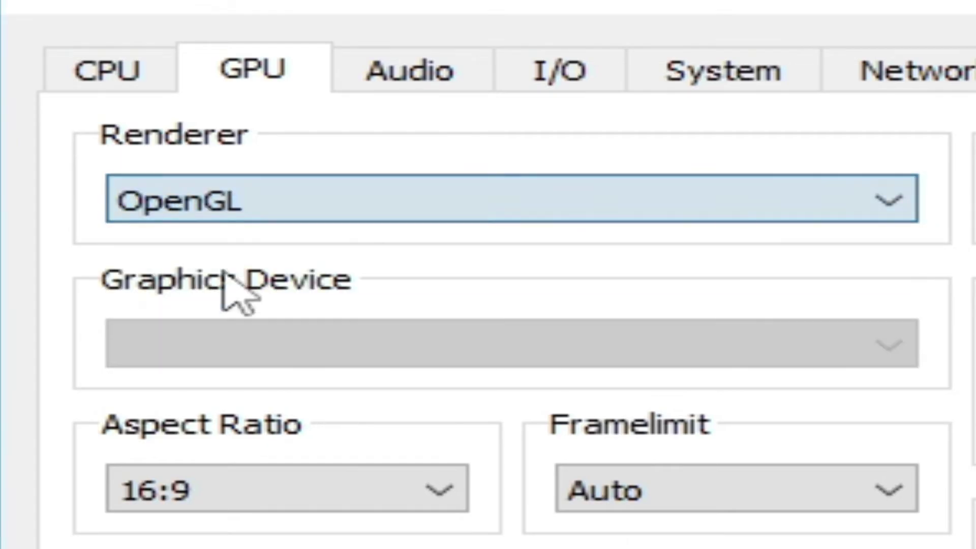
left_click(305, 199)
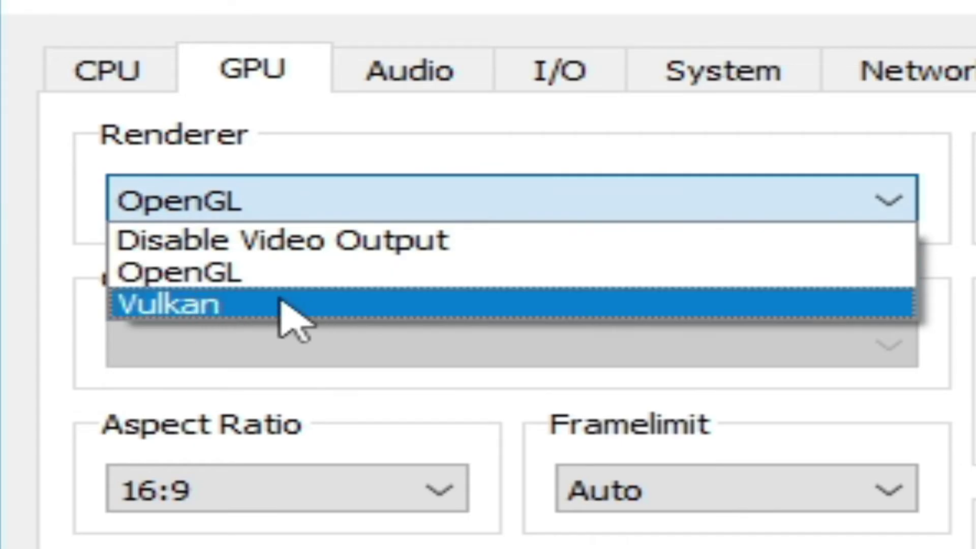
left_click(235, 306)
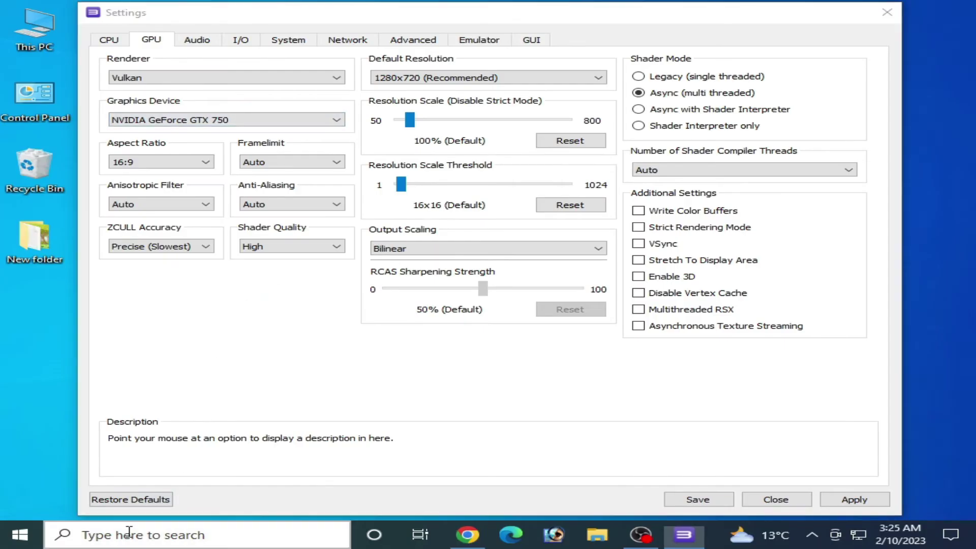
Open Device Manager, view the driver properties of the NVIDIA GeForce GTX 750 display adapter, and close Device Manager.
left_click(127, 534)
type("device manager")
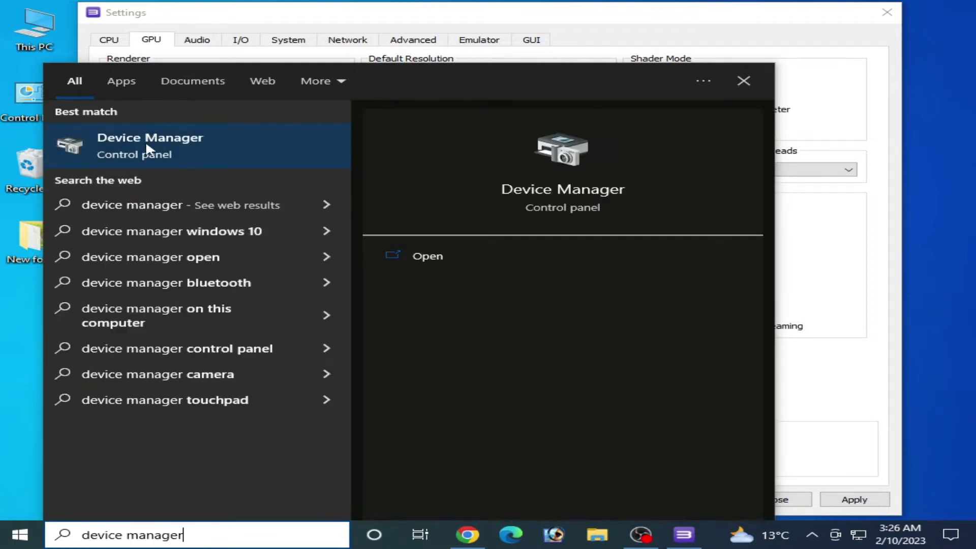
left_click(146, 145)
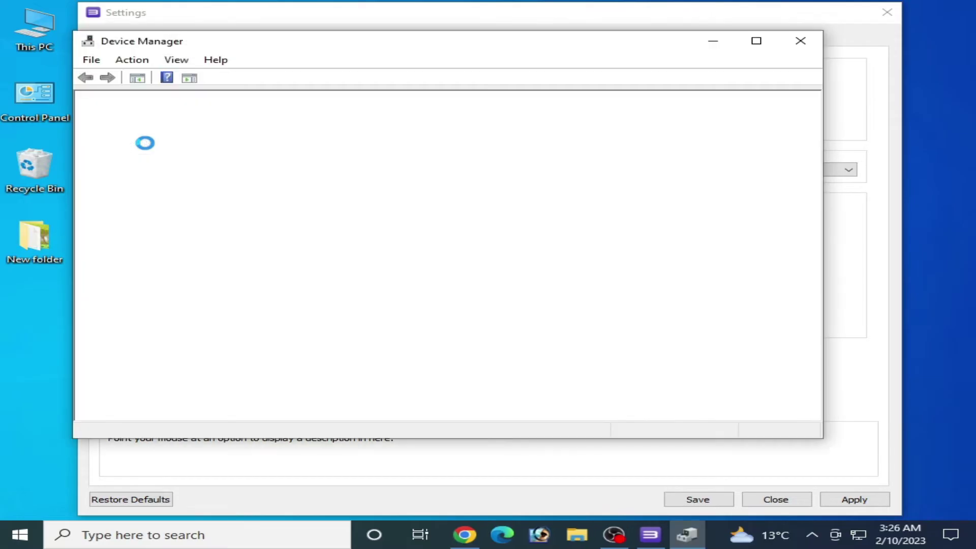
left_click(104, 149)
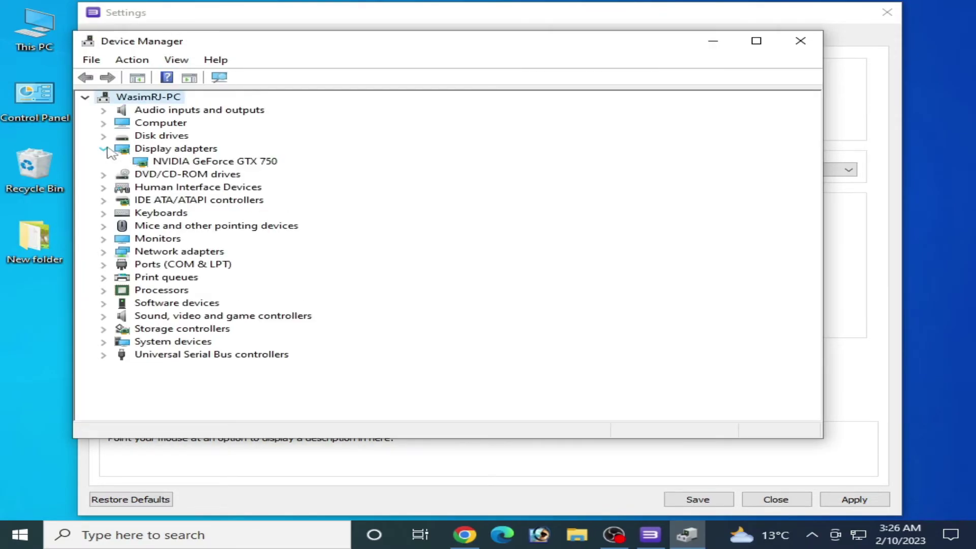
left_click(188, 163)
right_click(188, 163)
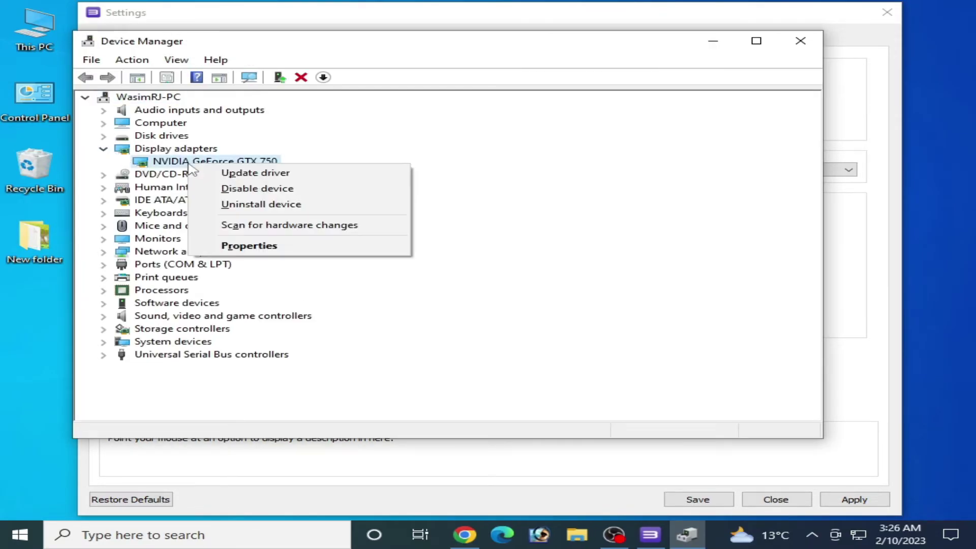
left_click(234, 246)
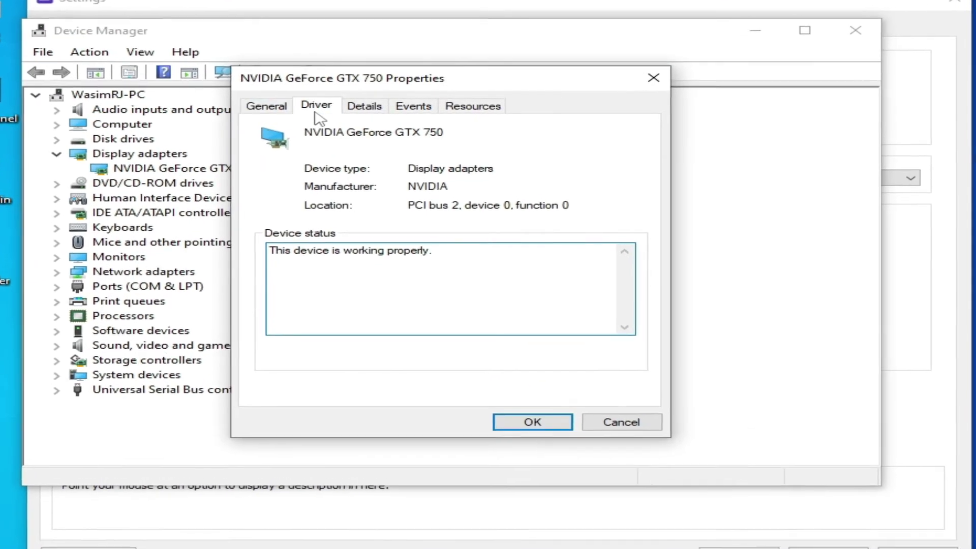
left_click(318, 107)
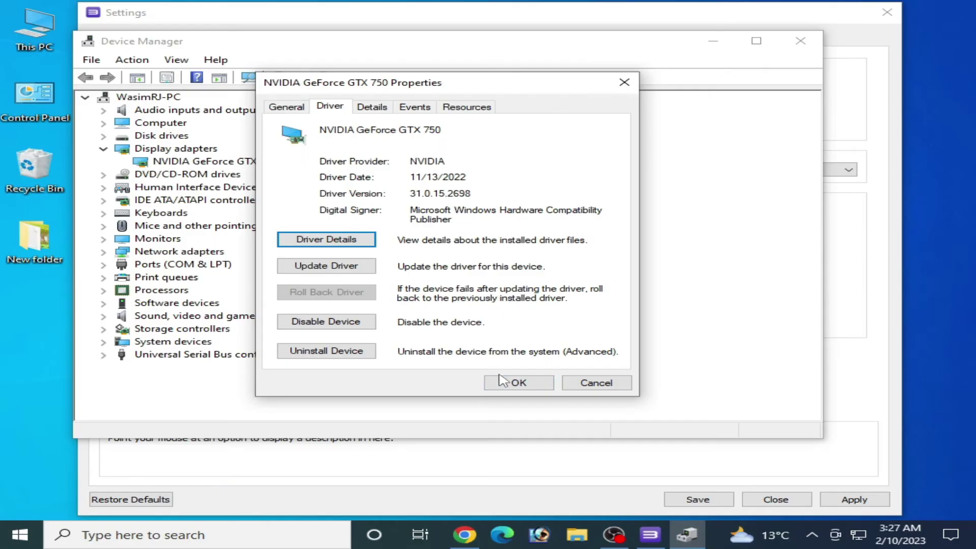
left_click(514, 382)
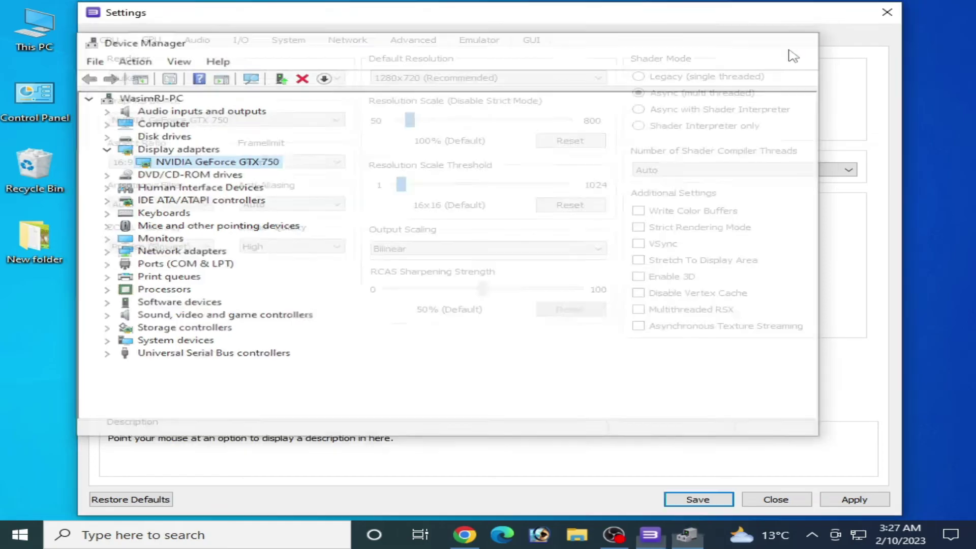
left_click(800, 41)
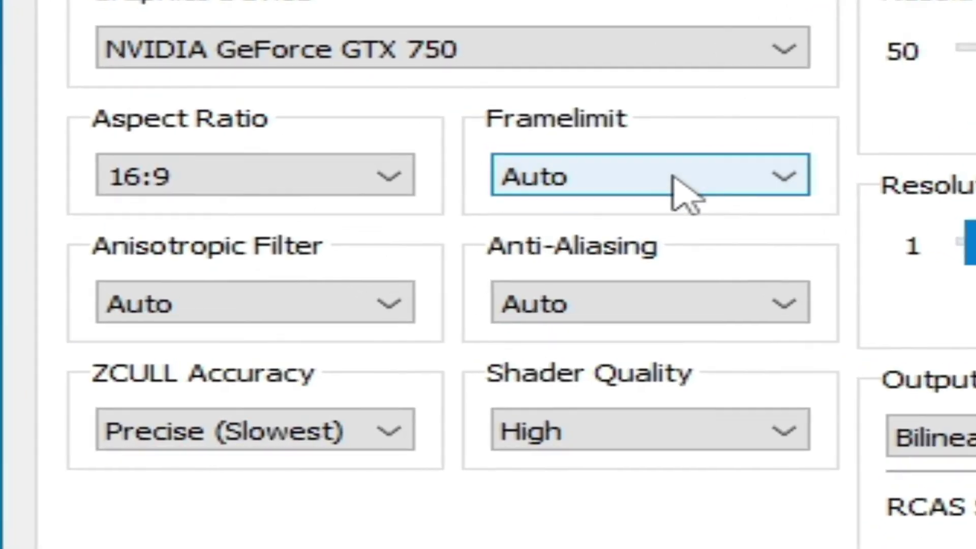
In the GPU settings, set the Framelimit to Off and choose the 16:9 aspect ratio.
left_click(378, 166)
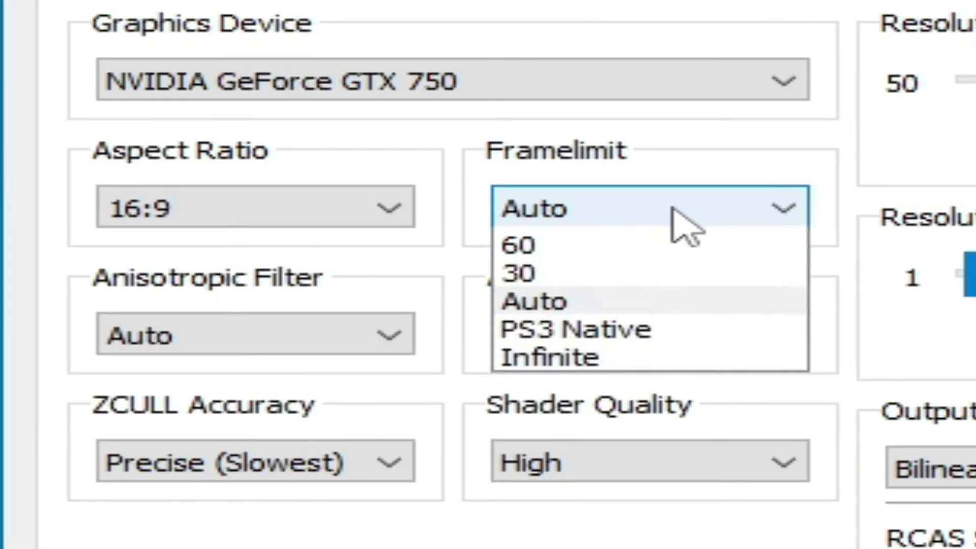
left_click(648, 242)
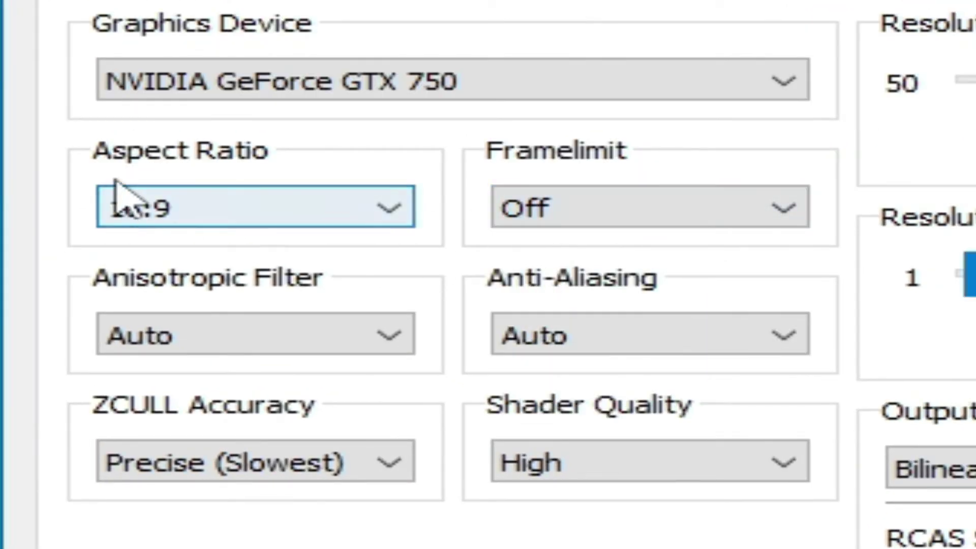
left_click(273, 213)
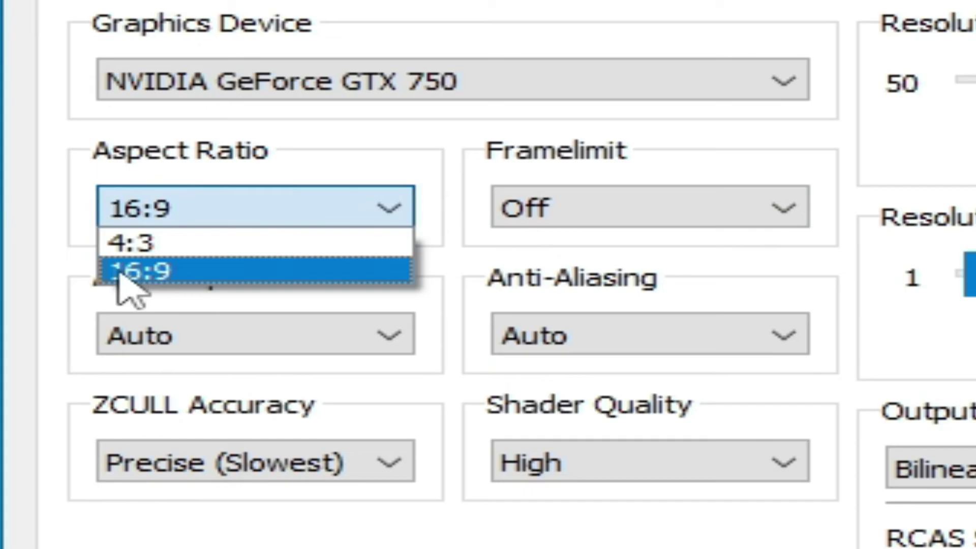
left_click(156, 277)
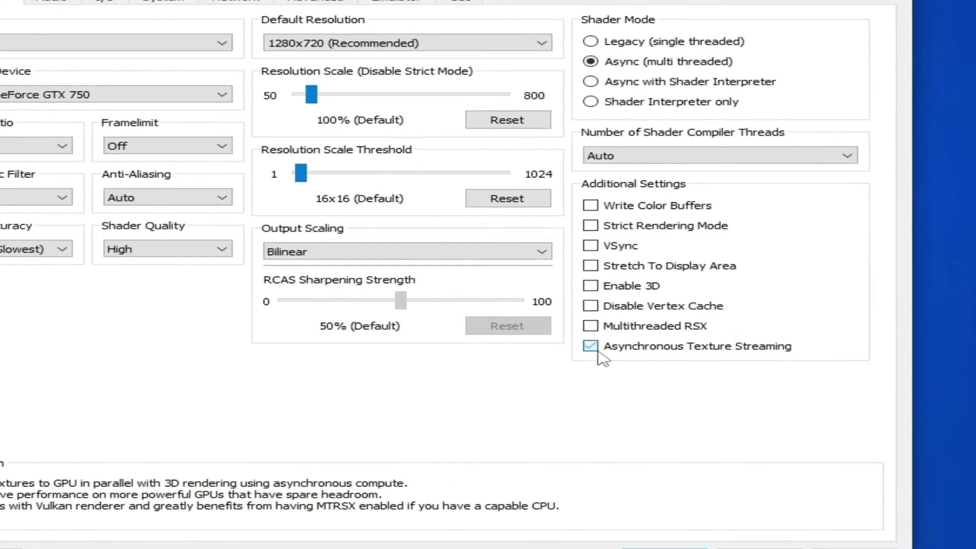
Toggle Asynchronous Texture Streaming on and back off, set the number of shader compiler threads to 1, and apply the GPU settings.
left_click(647, 331)
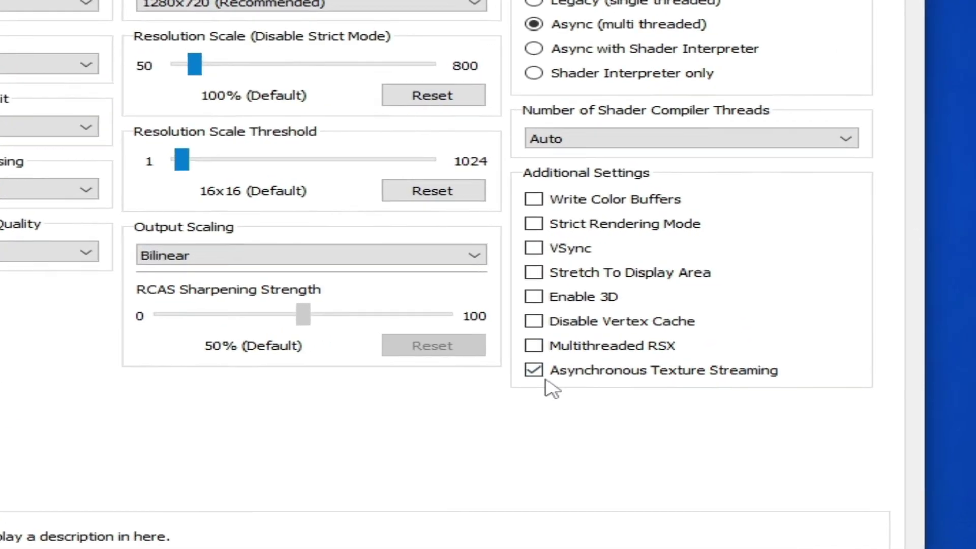
left_click(650, 325)
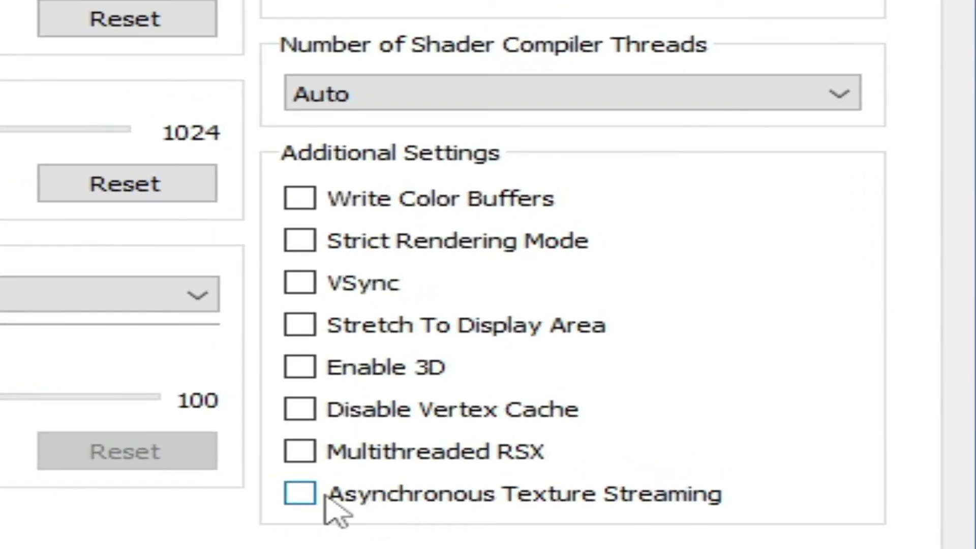
left_click(386, 91)
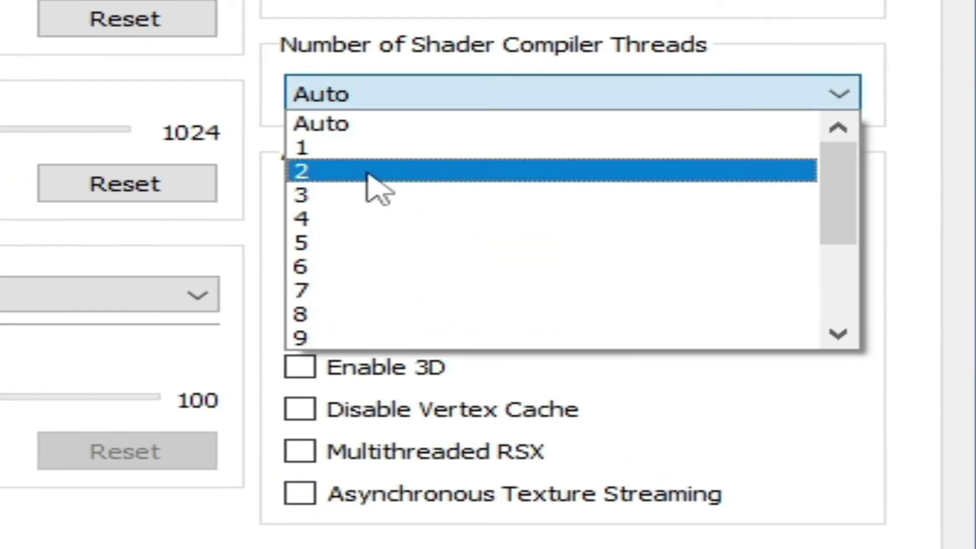
left_click(340, 151)
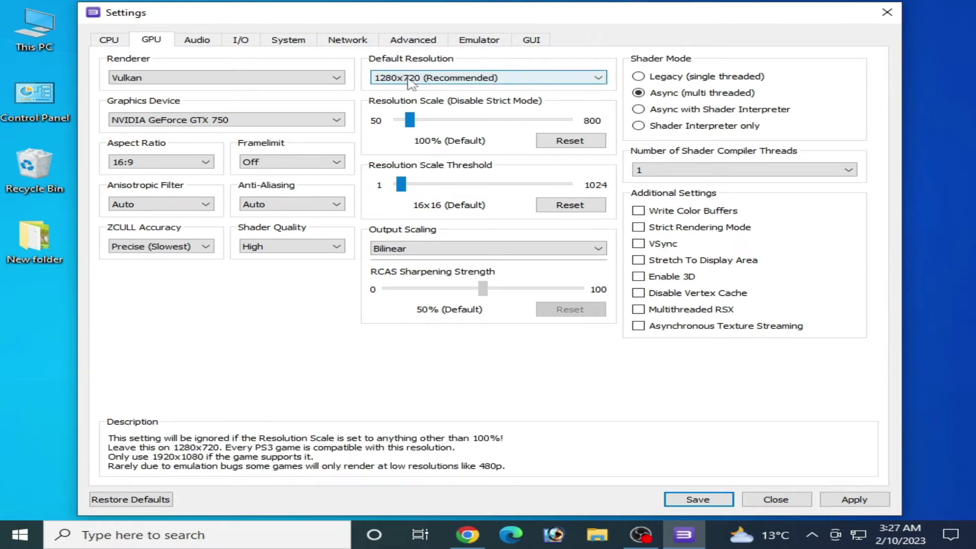
left_click(848, 500)
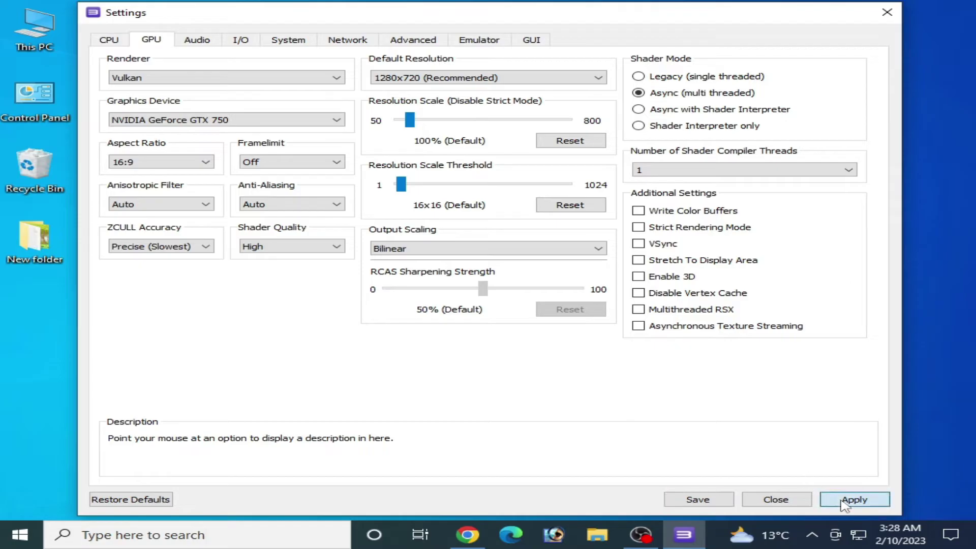
Enable Debug Console Mode in the advanced core settings and save the emulator settings.
left_click(418, 40)
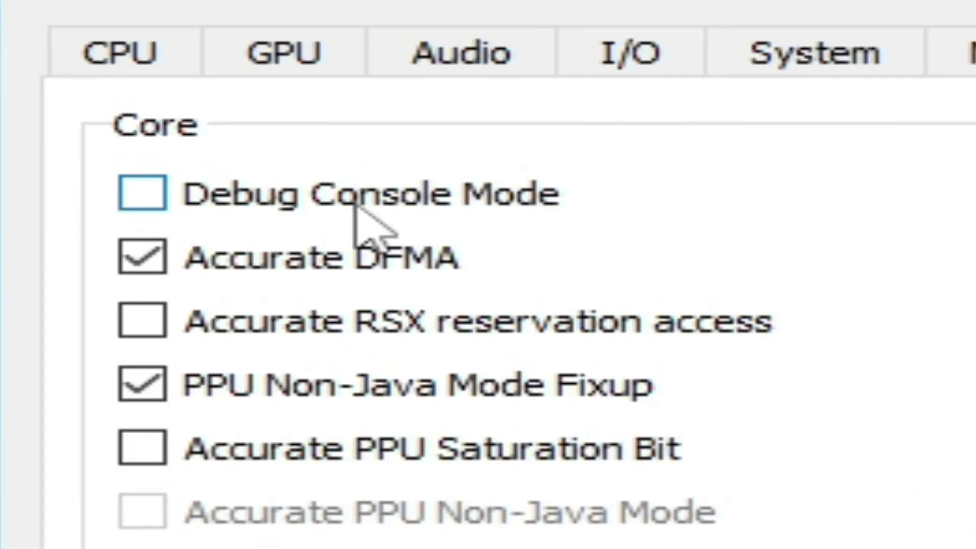
left_click(142, 197)
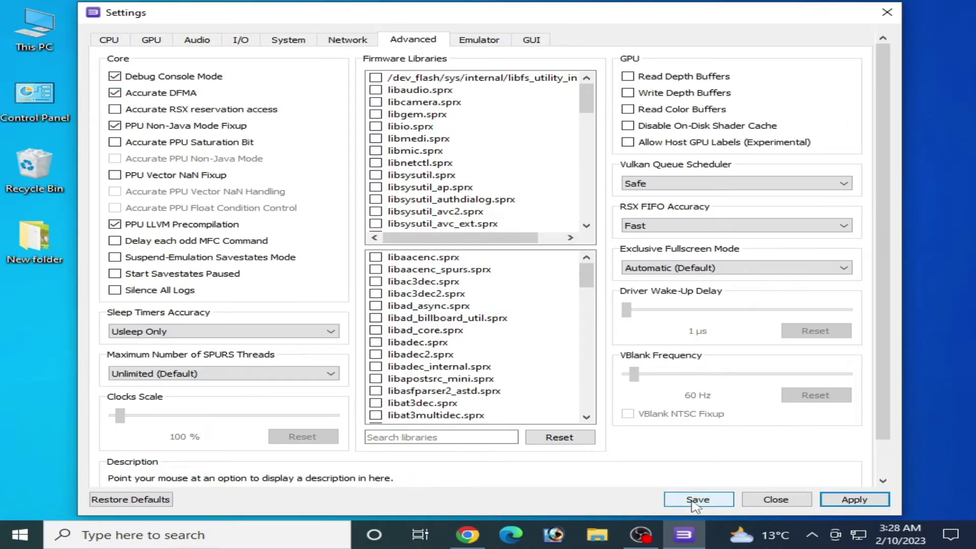
left_click(698, 500)
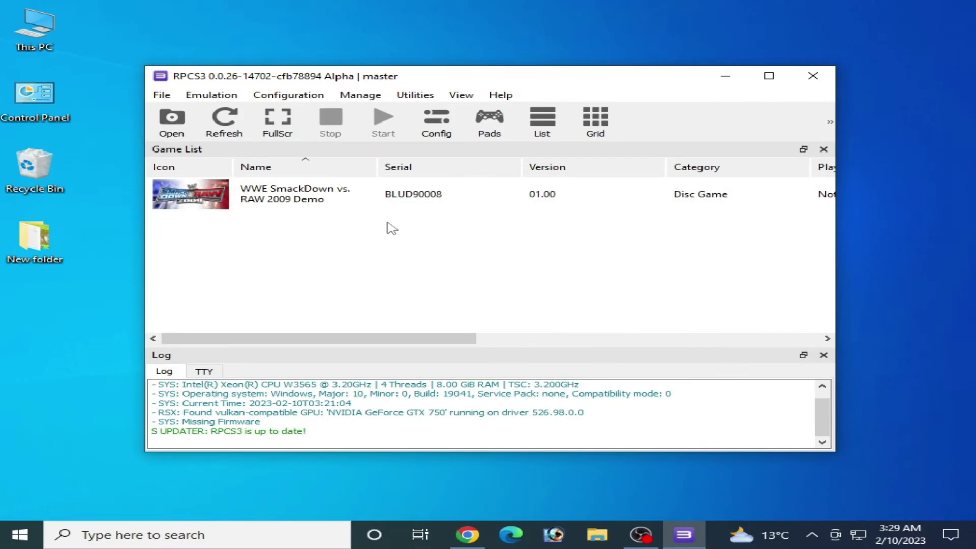
Create a custom configuration for WWE SmackDown vs. RAW 2009 Demo with a Driver Wake-Up Delay of 200 µs and save it.
right_click(307, 194)
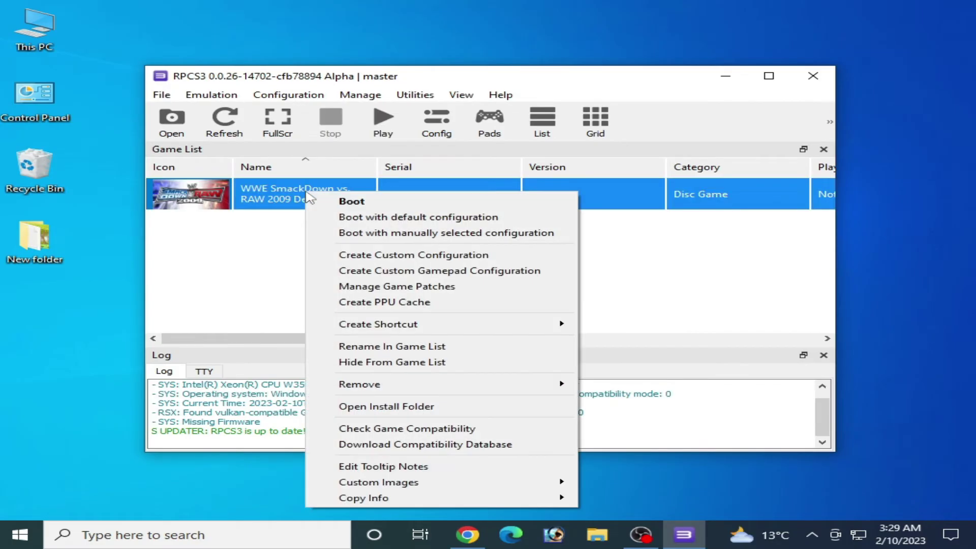
left_click(416, 255)
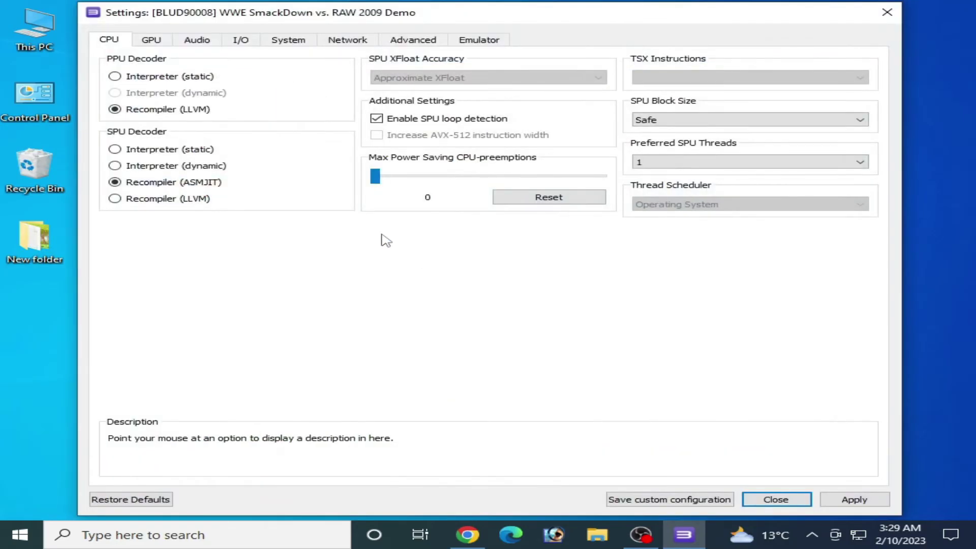
left_click(407, 44)
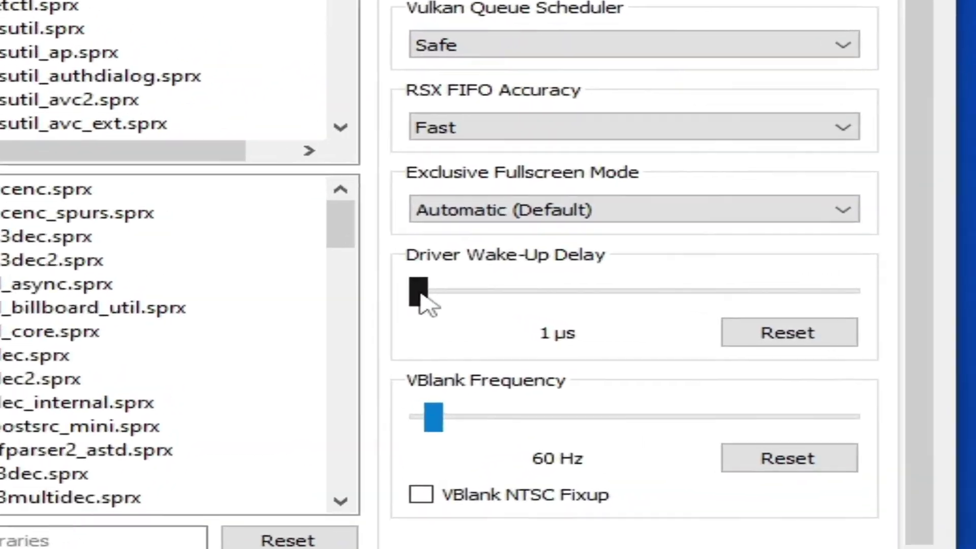
left_click_drag(421, 298, 499, 284)
left_click_drag(223, 239, 277, 243)
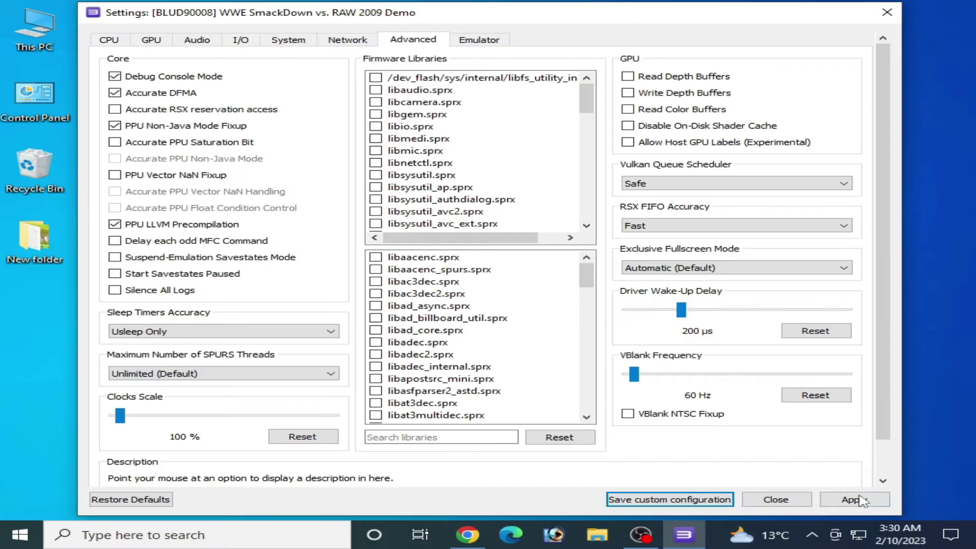
left_click(657, 501)
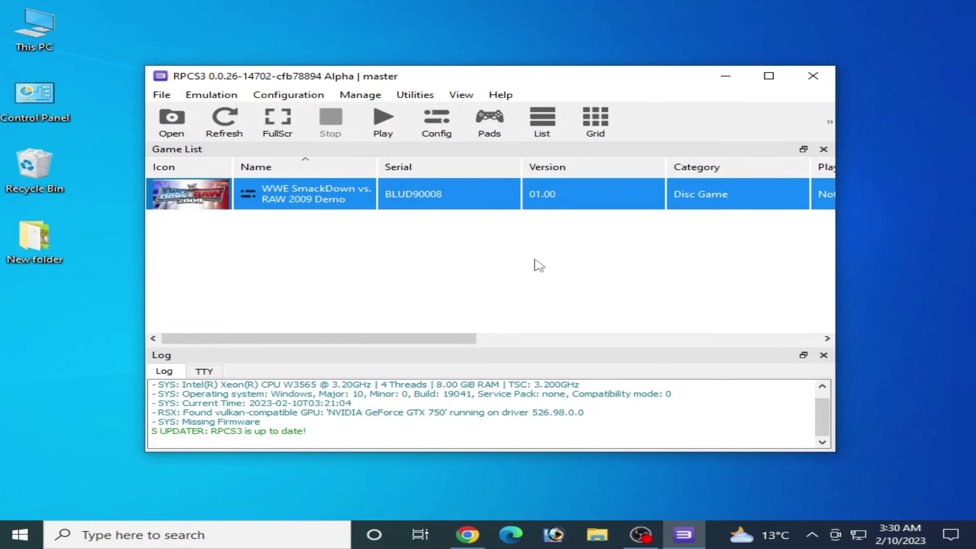
Change the game's custom configuration to a Driver Wake-Up Delay of 800 µs, then apply and save it.
right_click(348, 198)
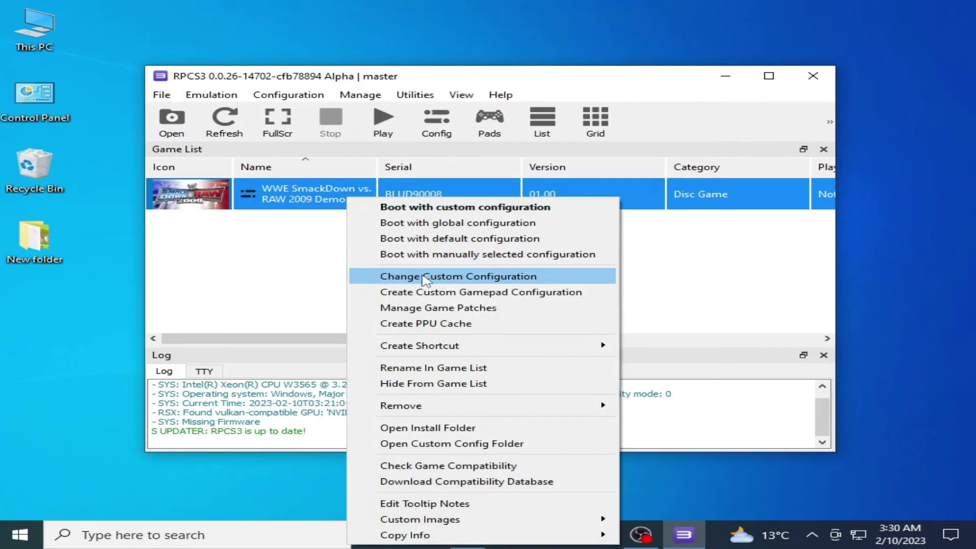
left_click(436, 277)
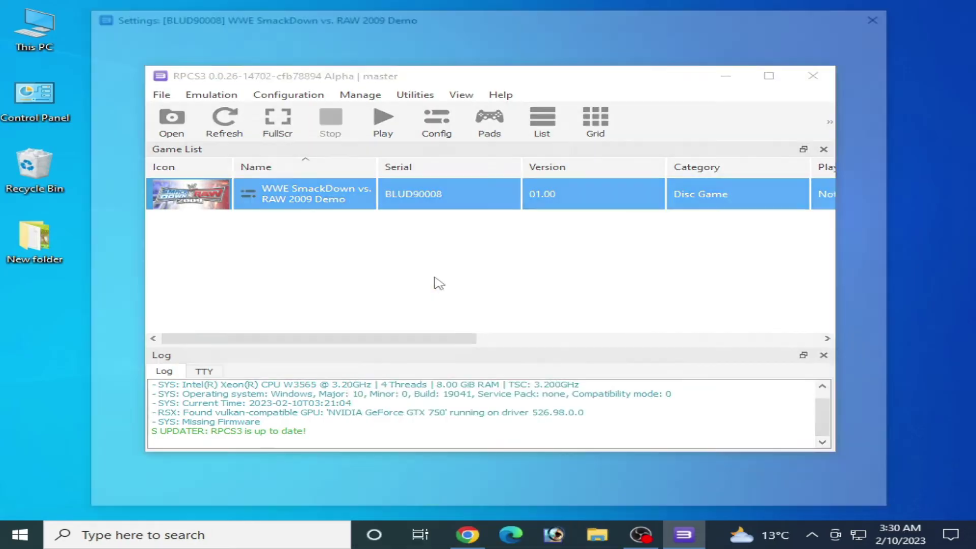
left_click(414, 39)
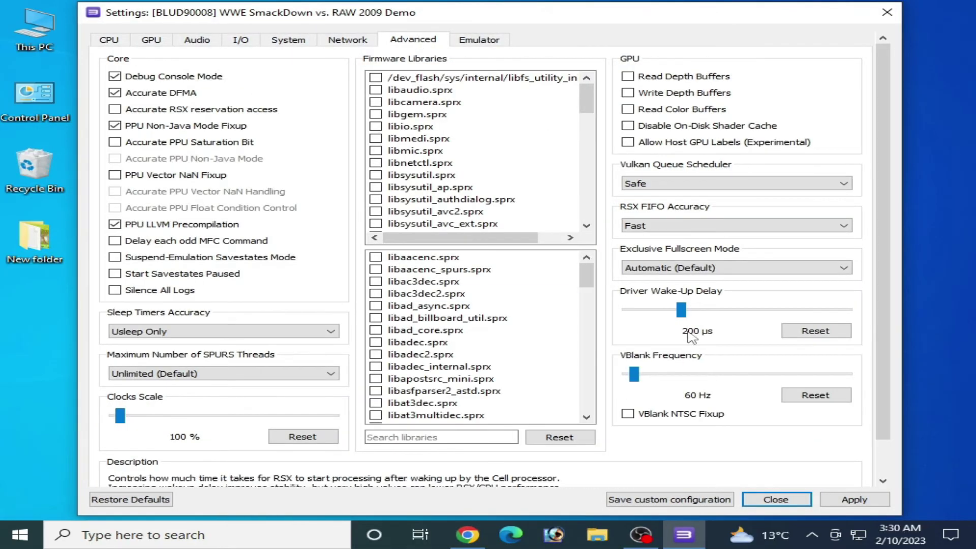
left_click(848, 310)
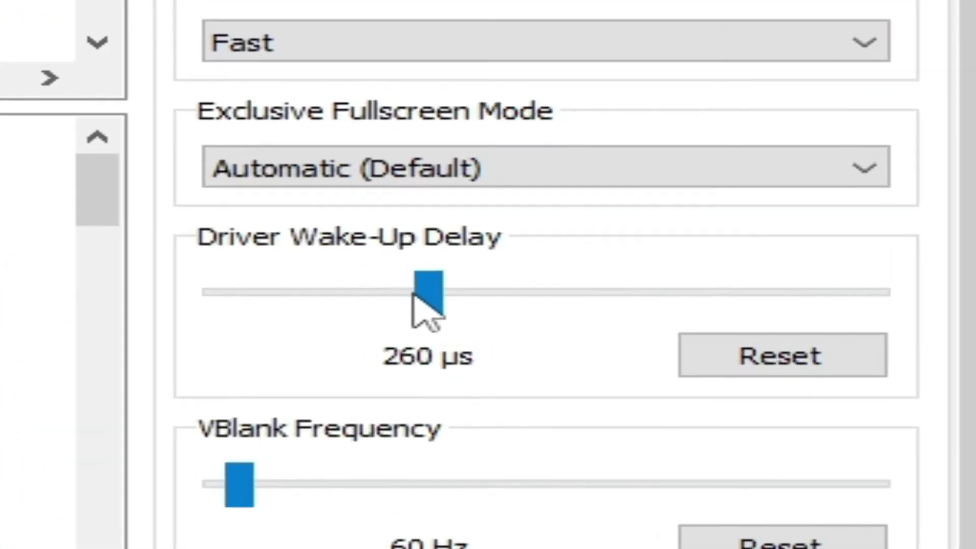
left_click_drag(631, 312, 717, 304)
left_click_drag(534, 256, 879, 287)
left_click(881, 548)
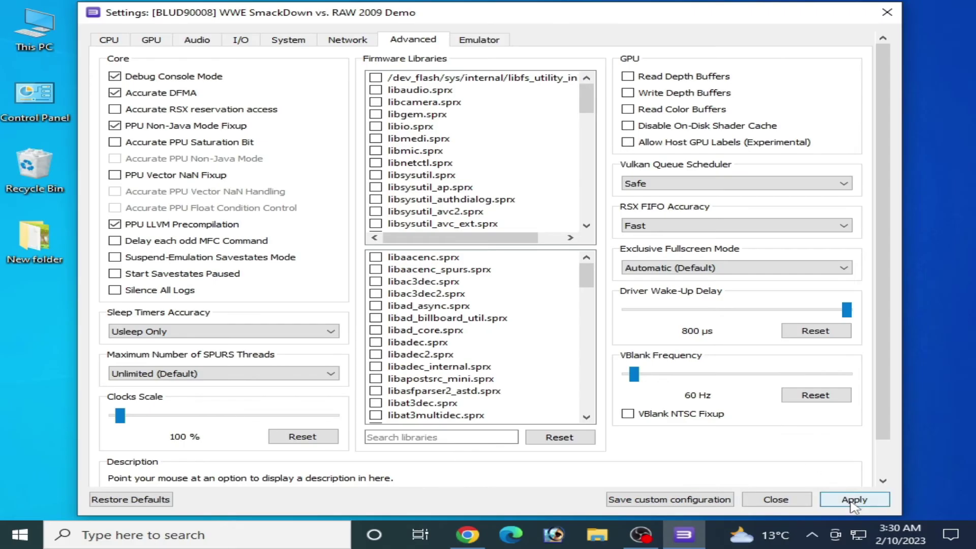
left_click(651, 501)
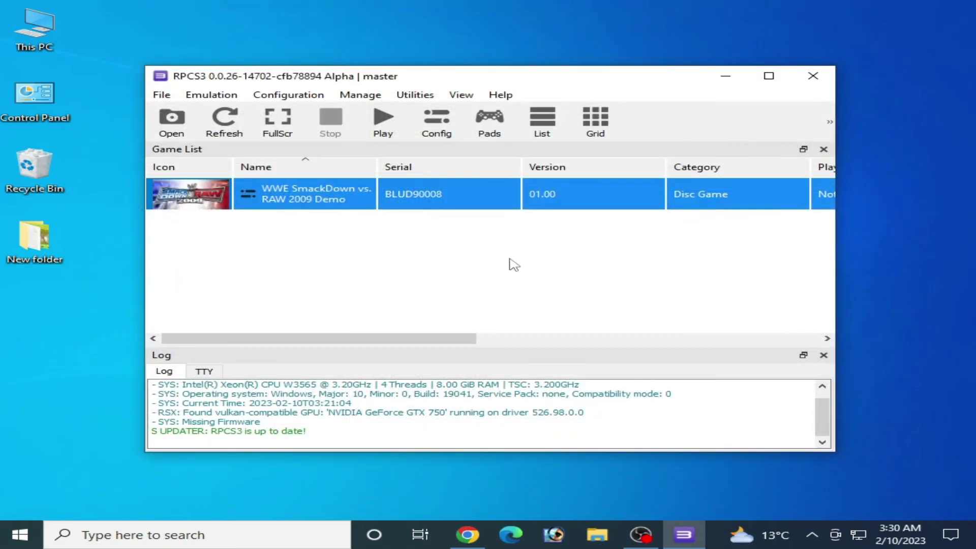
Reopen the game's custom configuration and review its CPU, GPU and advanced settings.
right_click(341, 187)
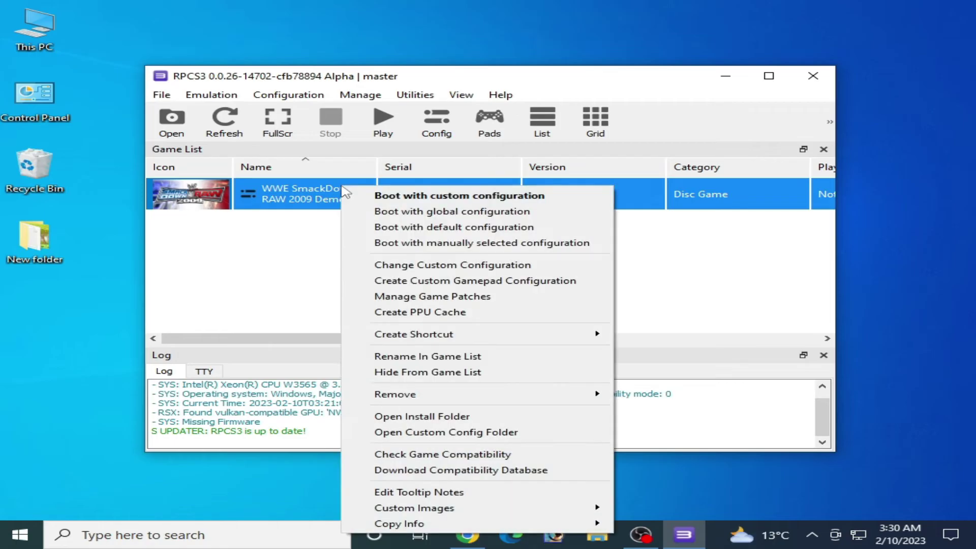
left_click(429, 265)
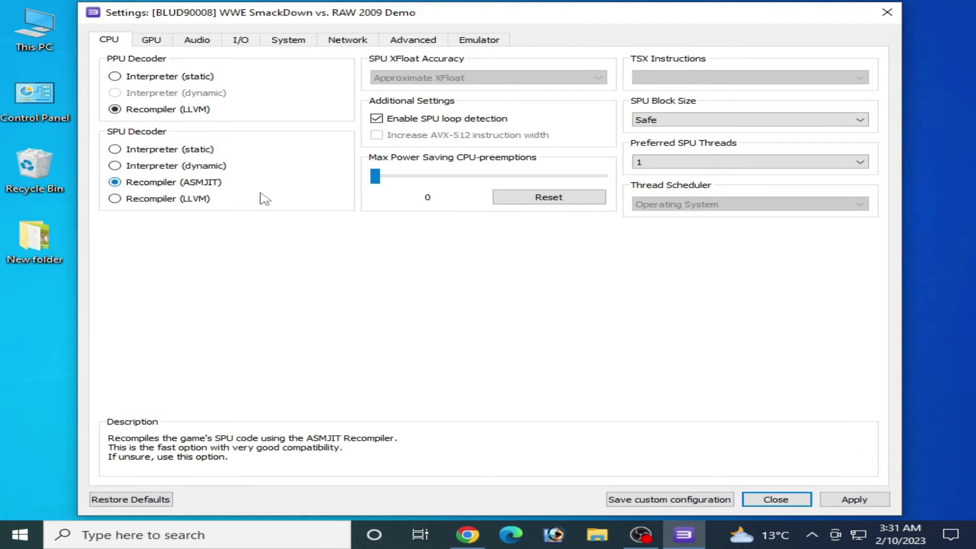
left_click(152, 40)
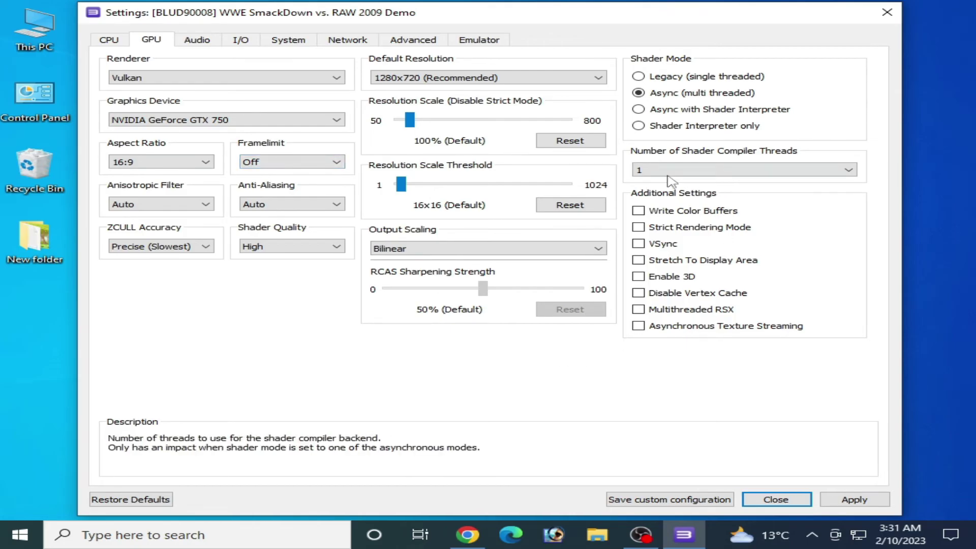
left_click(413, 41)
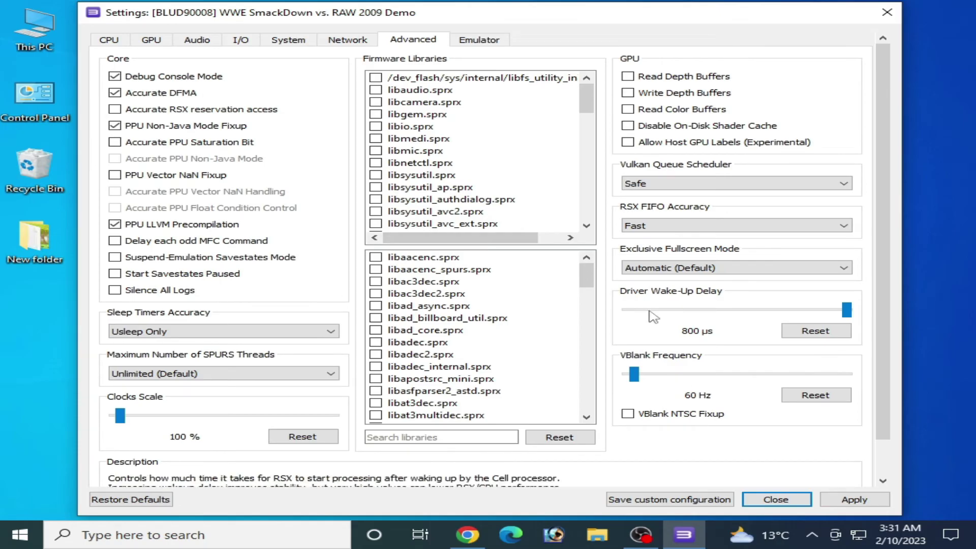
Save the game's custom configuration and switch to NVIDIA Control Panel.
left_click(670, 499)
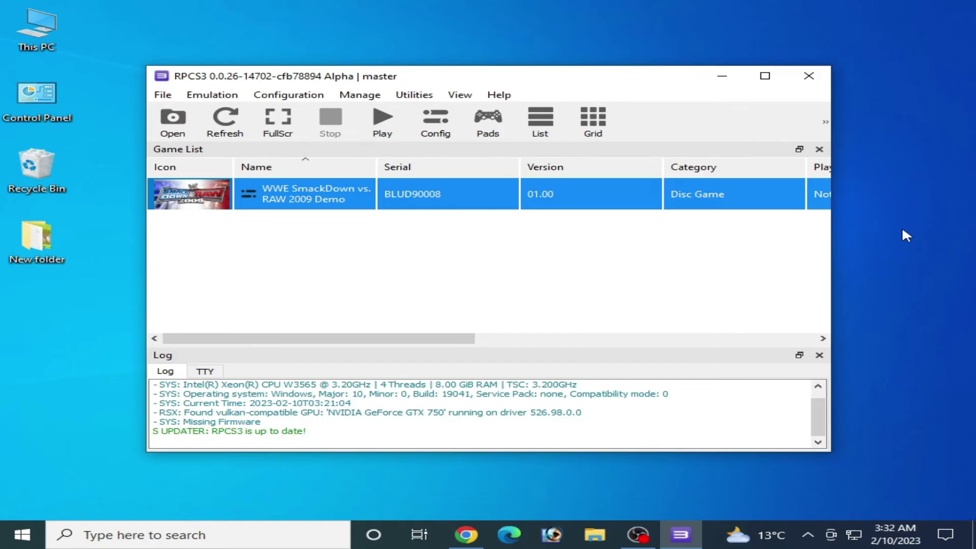
right_click(867, 278)
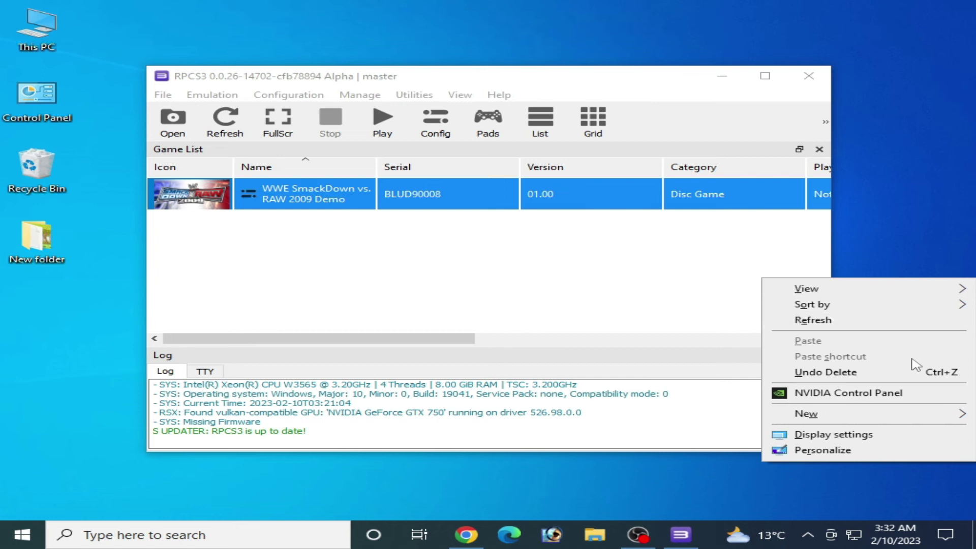
left_click(829, 395)
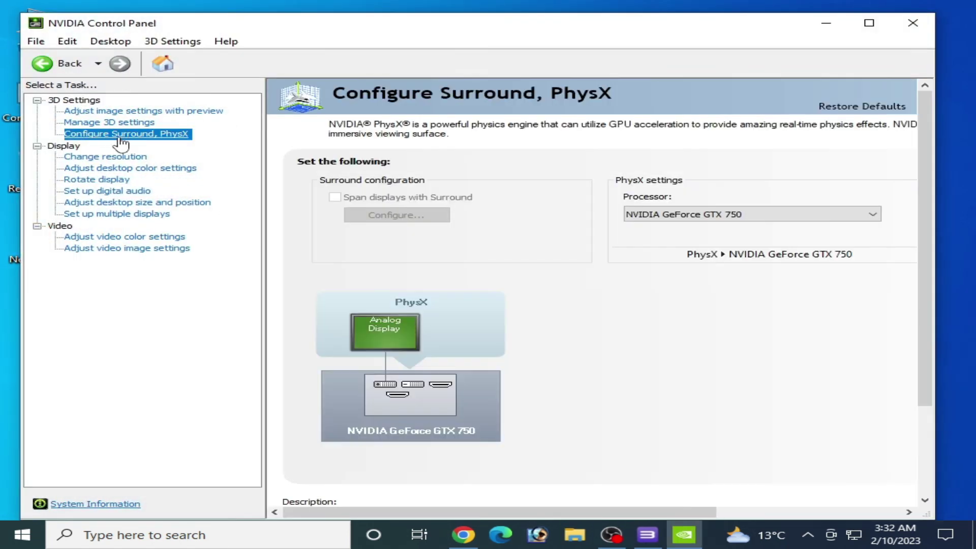
Set the PhysX processor to NVIDIA GeForce GTX 750 and apply the change.
left_click(761, 217)
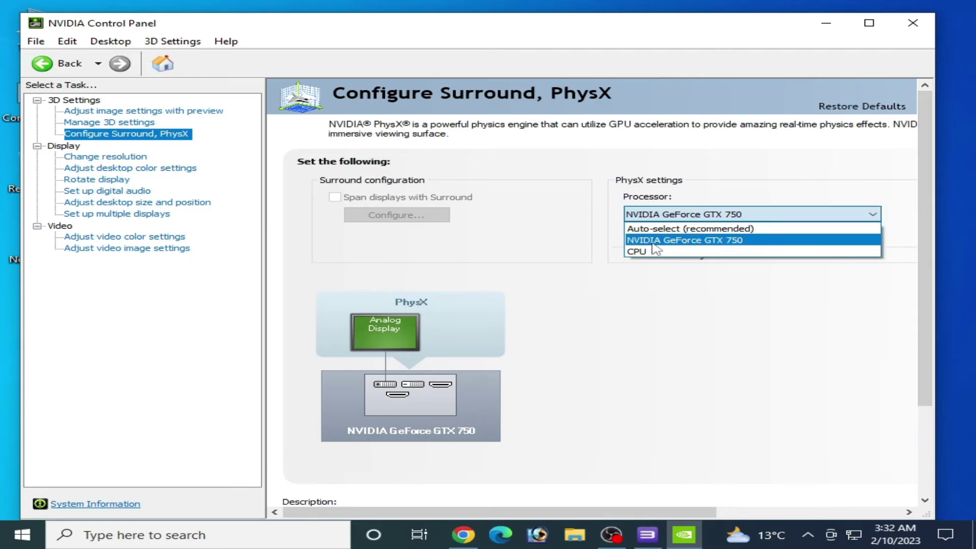
left_click(661, 251)
left_click(676, 218)
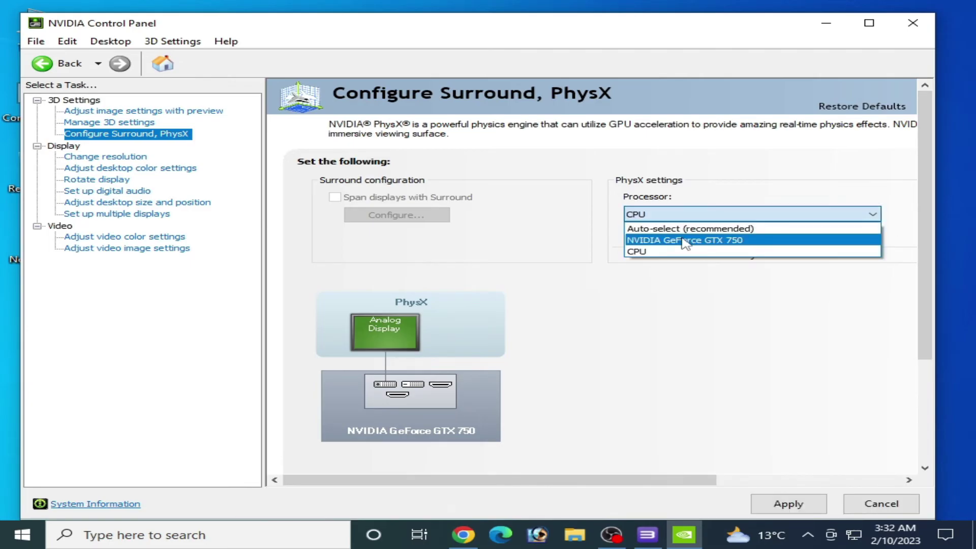
left_click(679, 240)
left_click(786, 505)
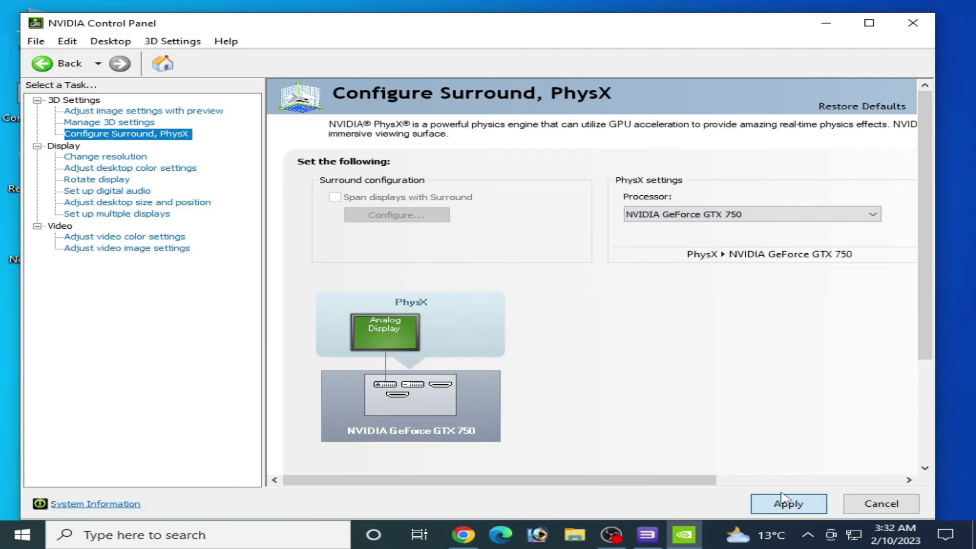
Choose "Use the advanced 3D image settings" for the image settings with preview.
left_click(97, 111)
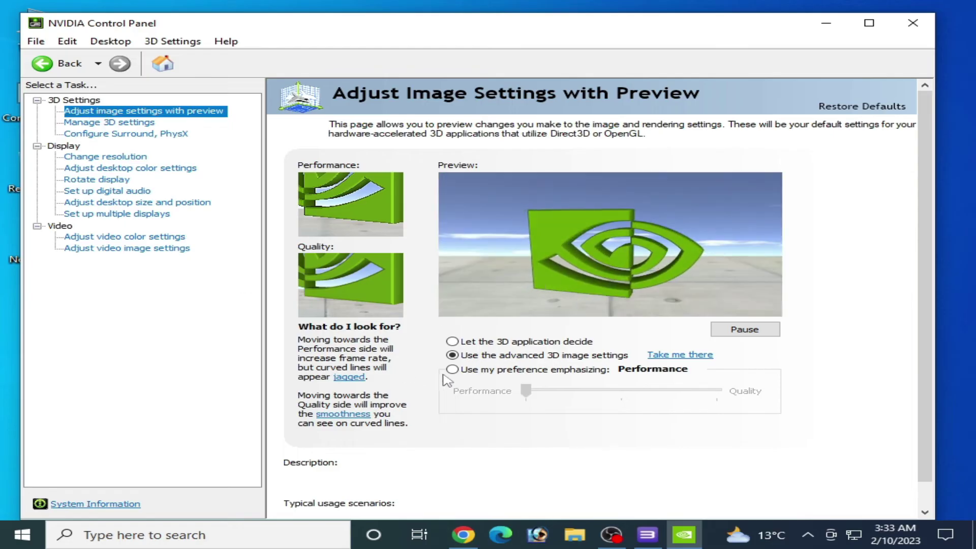
left_click(461, 371)
left_click(538, 399)
left_click(529, 398)
left_click(452, 355)
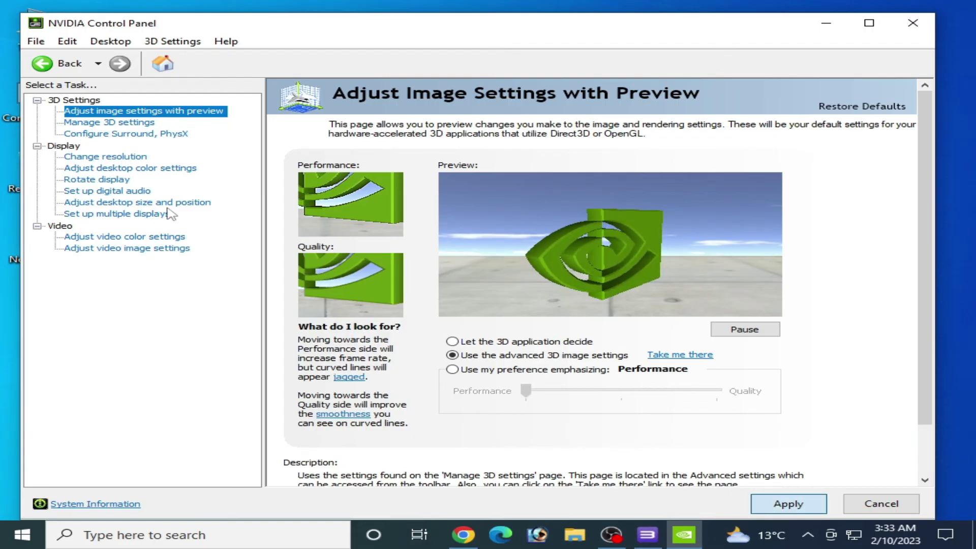
Set OpenGL rendering GPU to NVIDIA GeForce GTX 750 in the global 3D settings.
left_click(109, 122)
left_click_drag(768, 273, 773, 331)
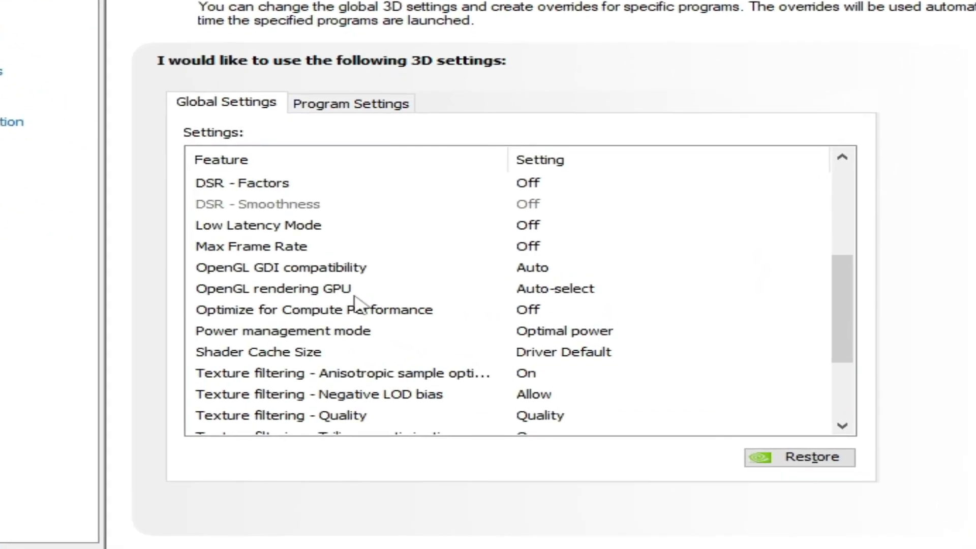
left_click(507, 281)
left_click(556, 314)
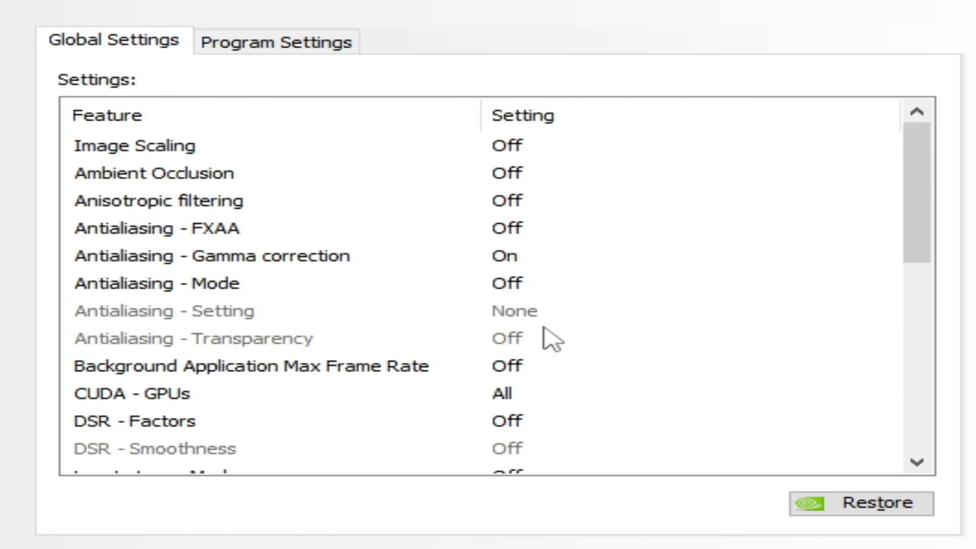
Set the global Power management mode to Prefer maximum performance.
left_click_drag(930, 272, 940, 362)
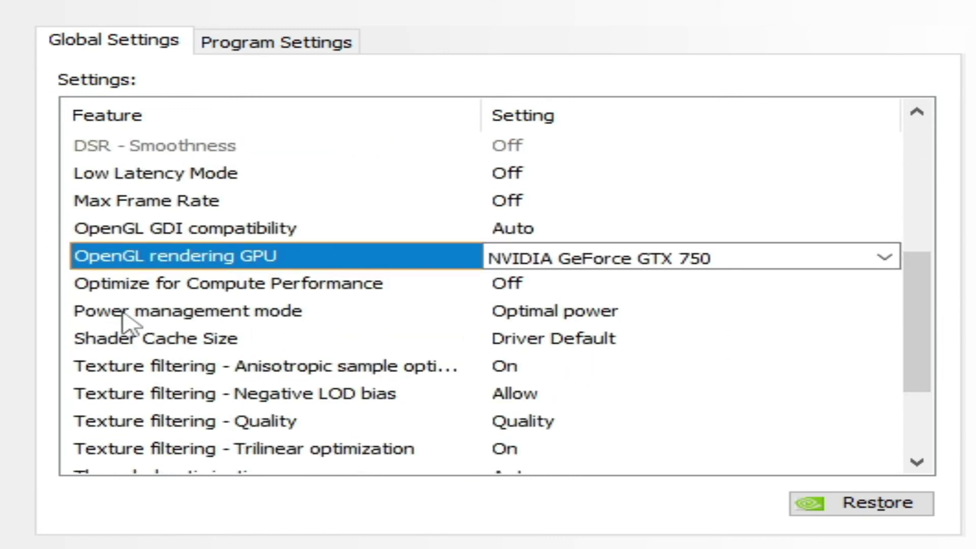
left_click(559, 313)
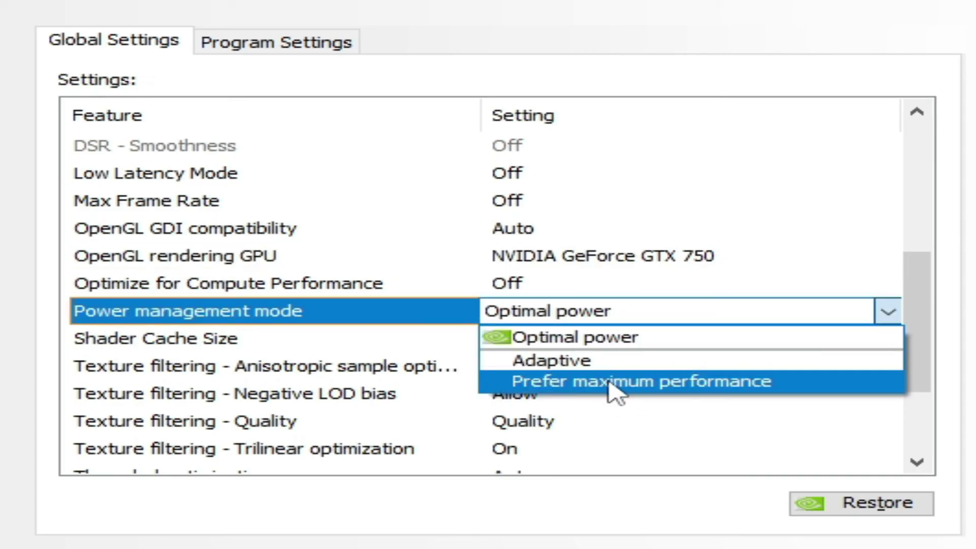
left_click(610, 385)
Set global Texture filtering - Quality to High performance and apply the 3D settings.
mouse_move(918, 343)
left_mouse_down()
mouse_move(919, 299)
mouse_move(921, 356)
left_mouse_up()
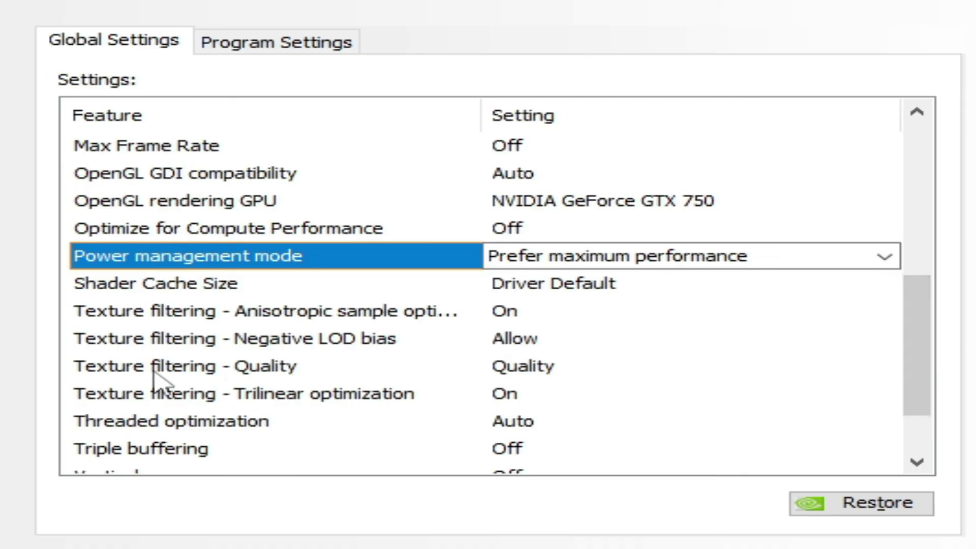
left_click(505, 372)
left_click(505, 371)
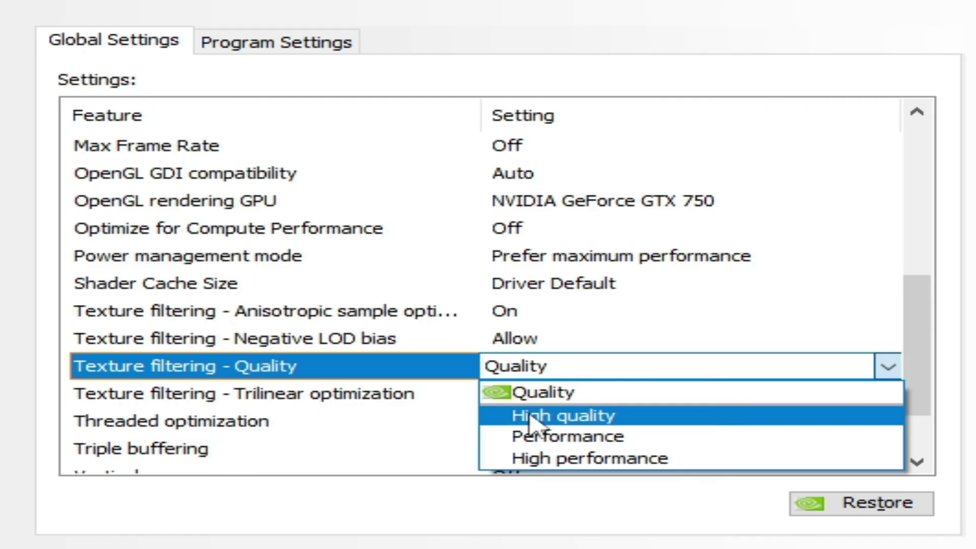
left_click(557, 459)
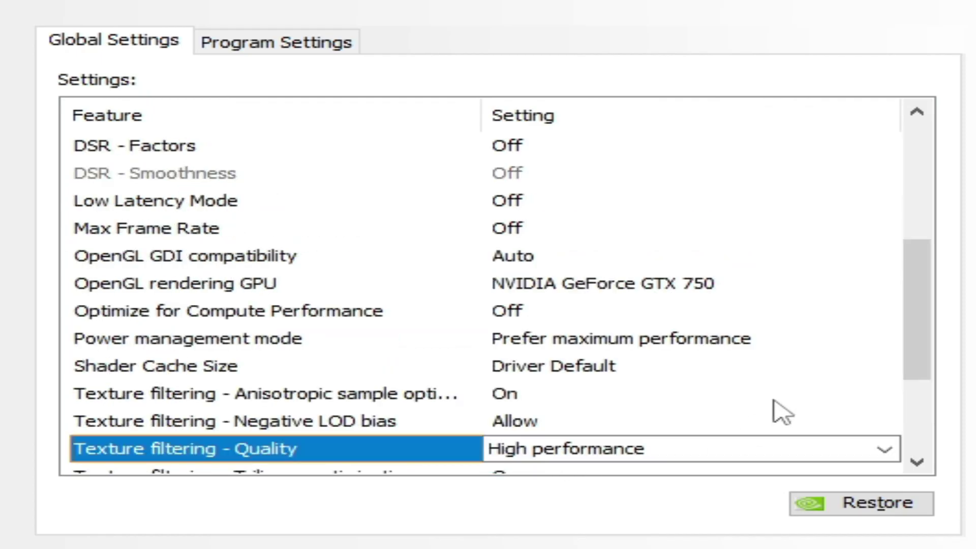
scroll(782, 413, "down", 2)
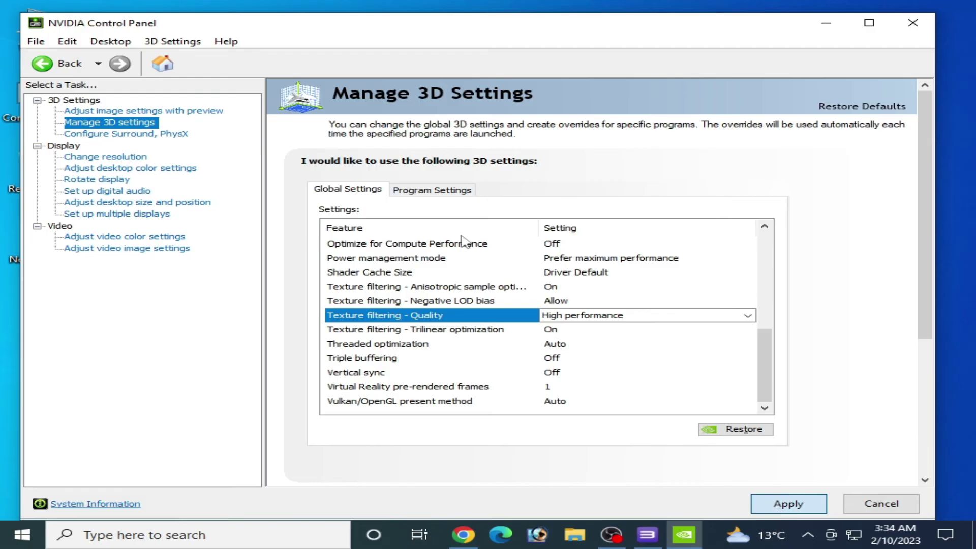
Add the rpcs3 executable from the emulator folder to the program-specific 3D settings, apply, and close NVIDIA Control Panel.
left_click(424, 190)
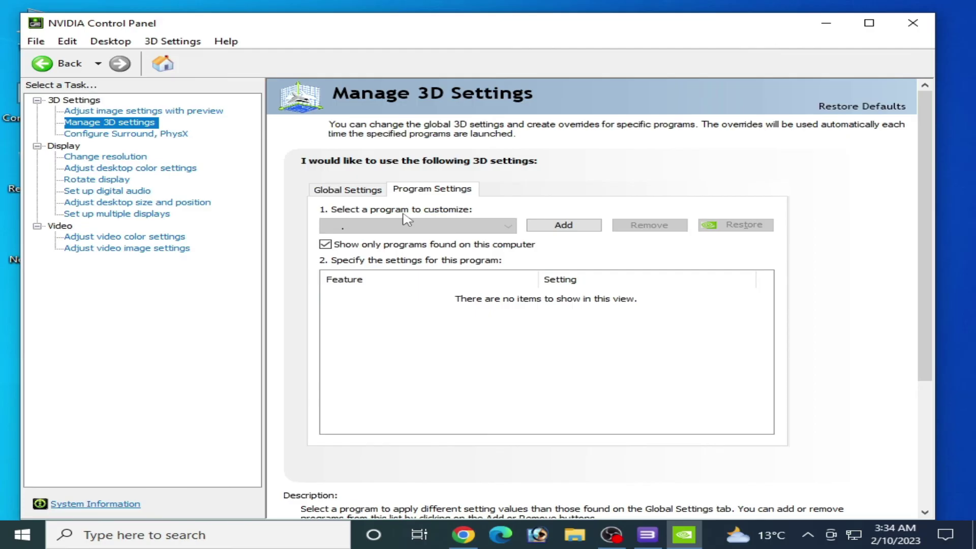
left_click(578, 228)
left_click(655, 405)
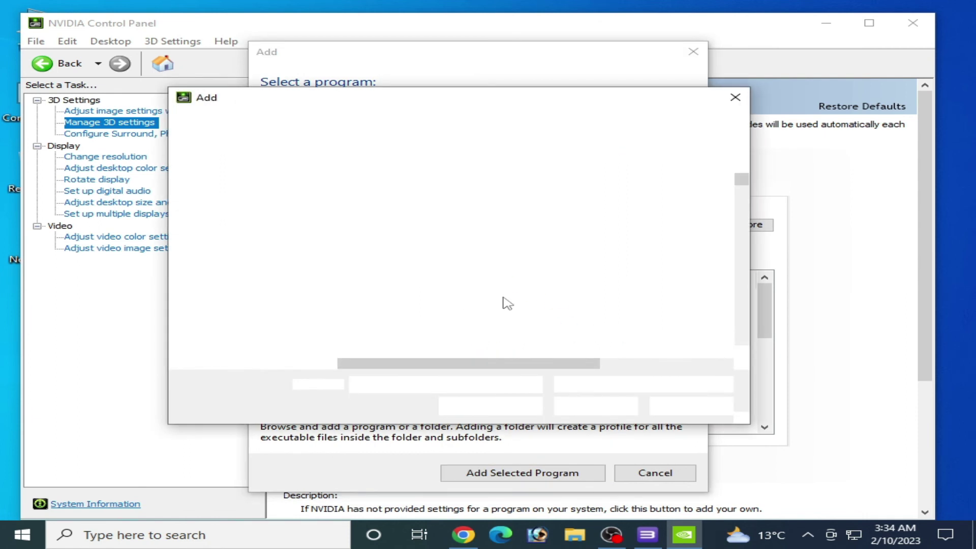
left_click_drag(742, 214, 758, 324)
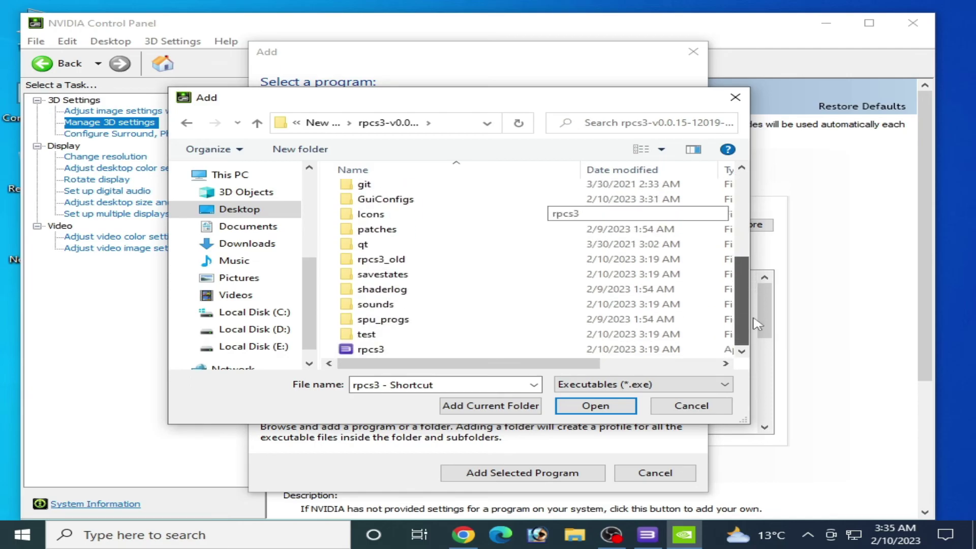
mouse_move(396, 363)
left_mouse_down()
mouse_move(515, 363)
mouse_move(391, 363)
left_mouse_up()
left_click(366, 349)
left_click(595, 405)
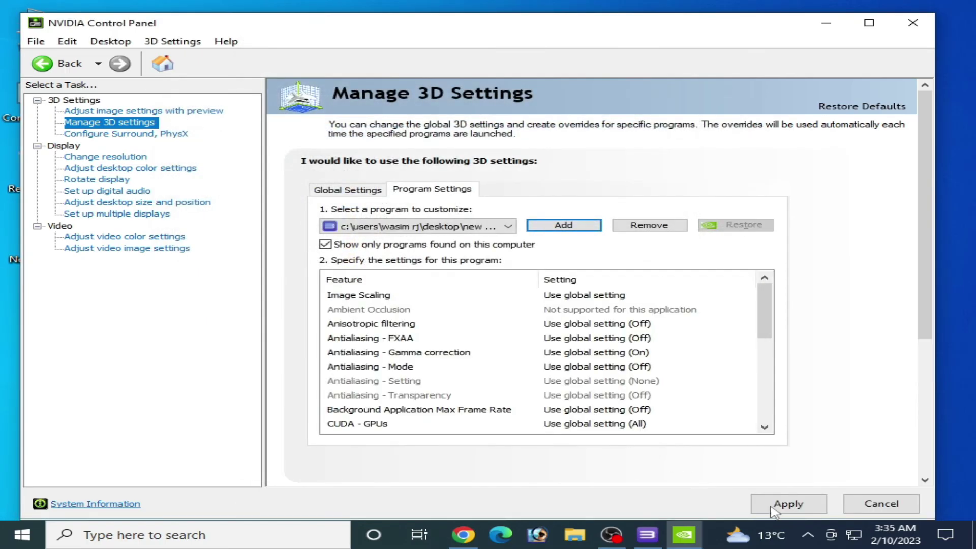
left_click(787, 504)
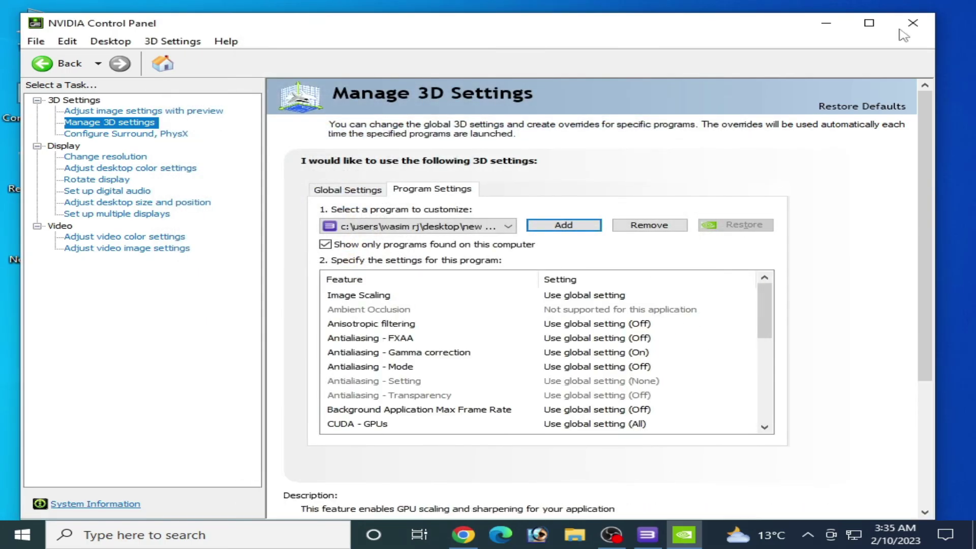
left_click(913, 23)
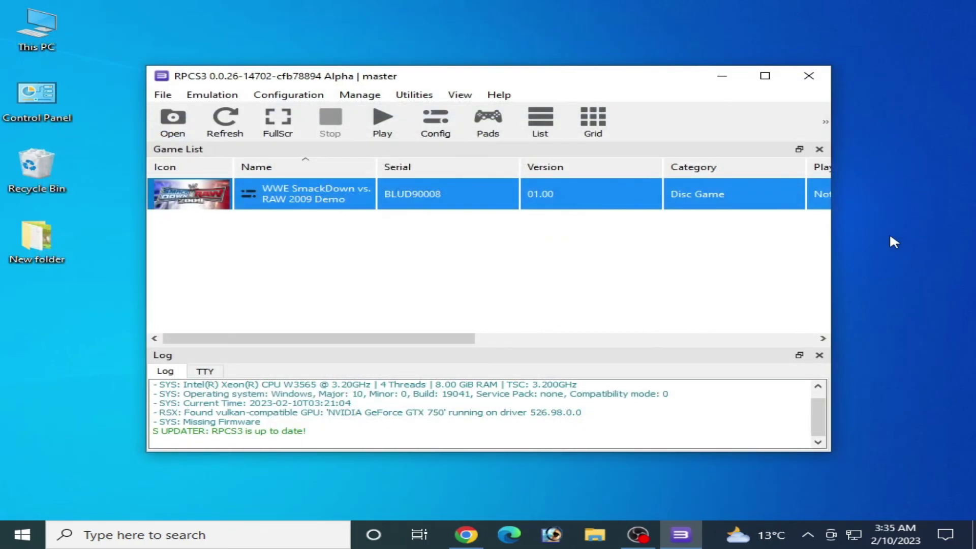
Open the Windows display graphics settings and remove the existing rpcs3 performance preference.
right_click(872, 228)
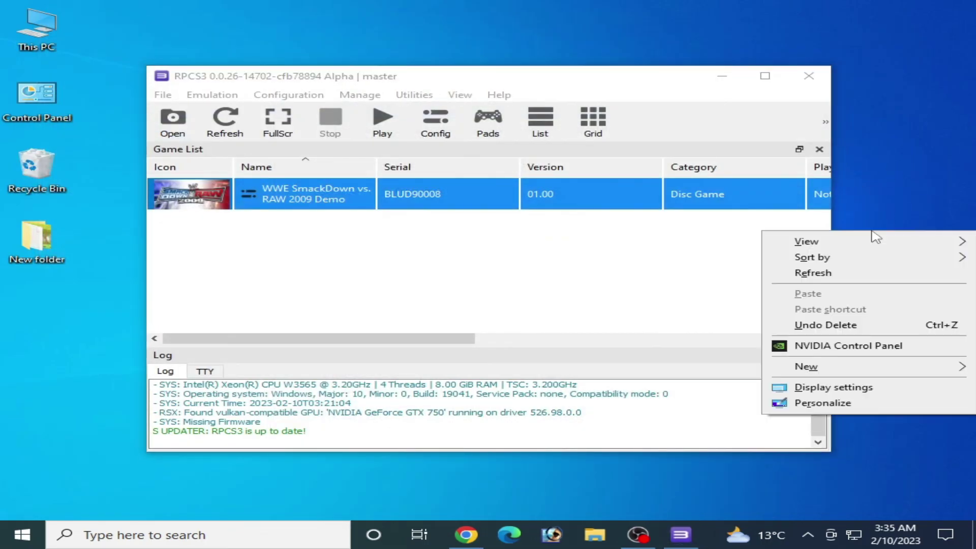
left_click(817, 389)
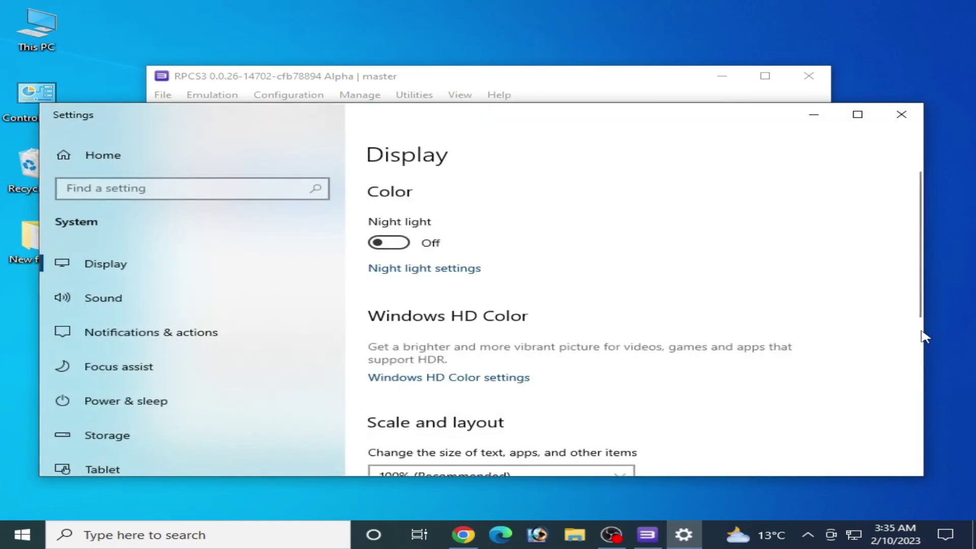
left_click_drag(916, 223, 925, 371)
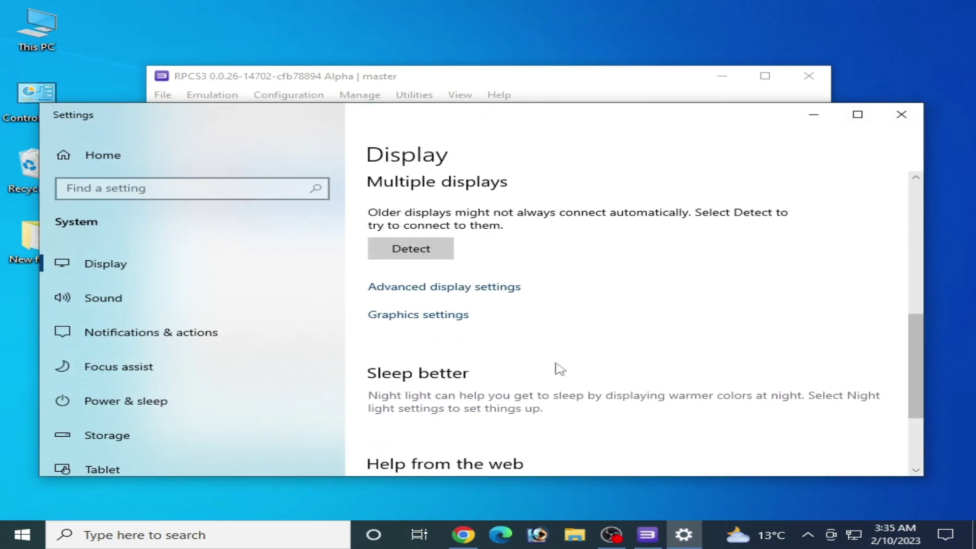
left_click(392, 316)
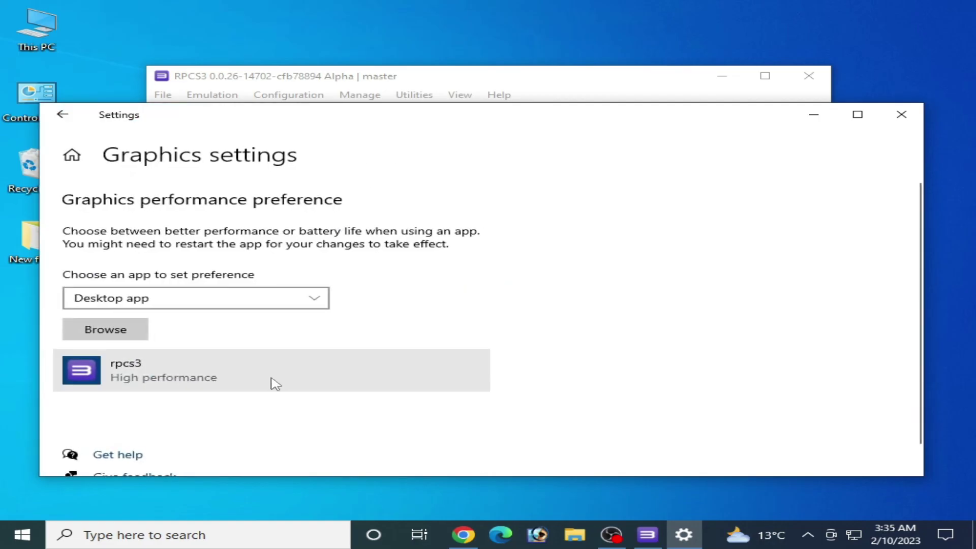
left_click(223, 377)
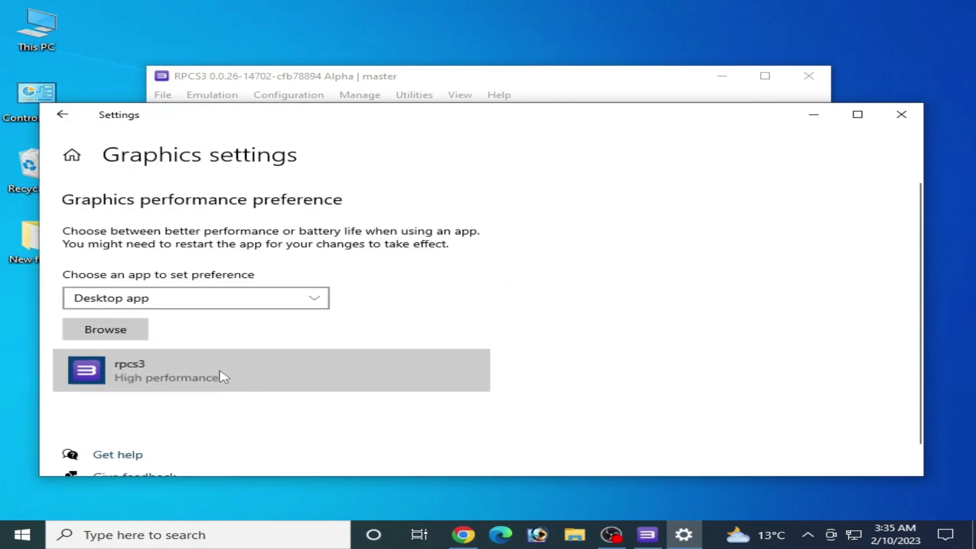
left_click(425, 429)
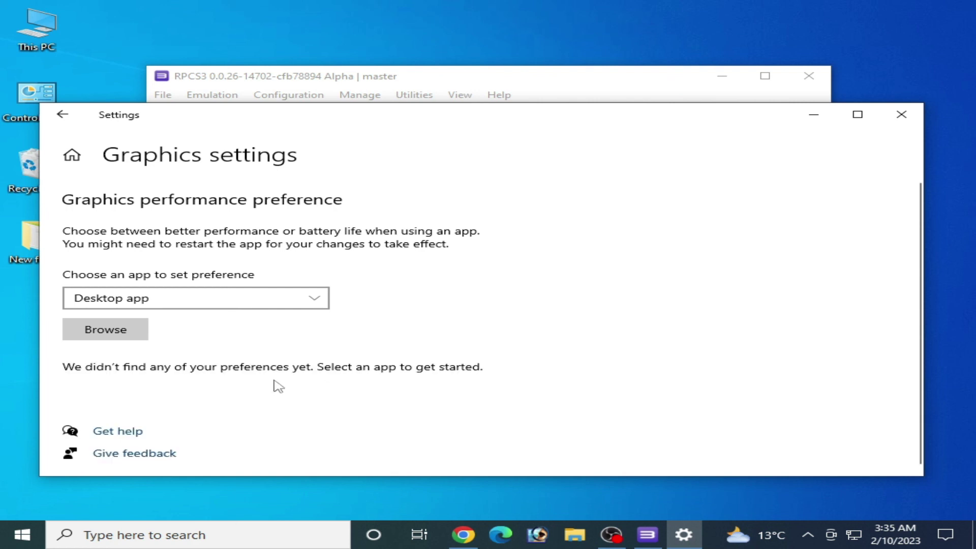
Add rpcs3.exe from E:\rpcs3-v0.0.15-12019-66df3895_win64 as a desktop app in the graphics performance preferences.
left_click(107, 332)
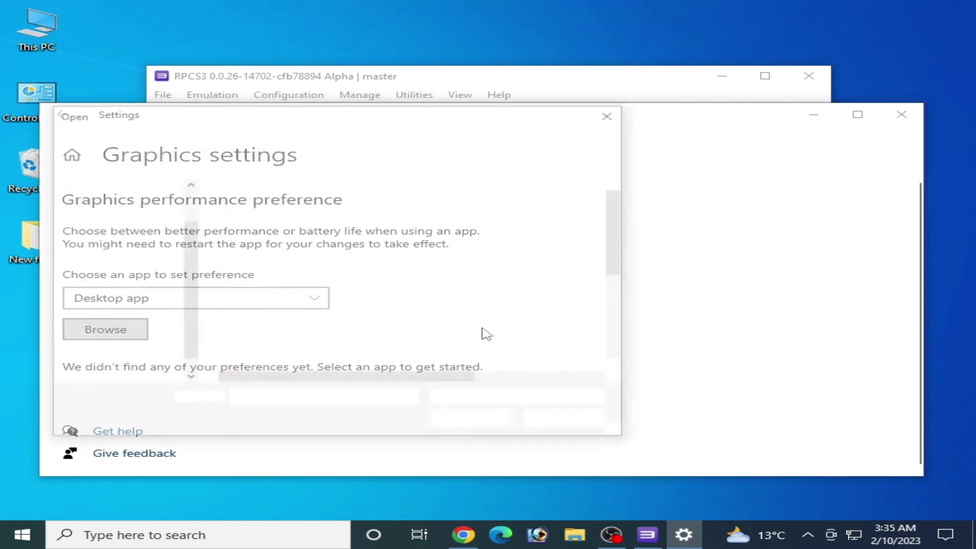
left_click_drag(620, 239, 626, 331)
left_click(254, 366)
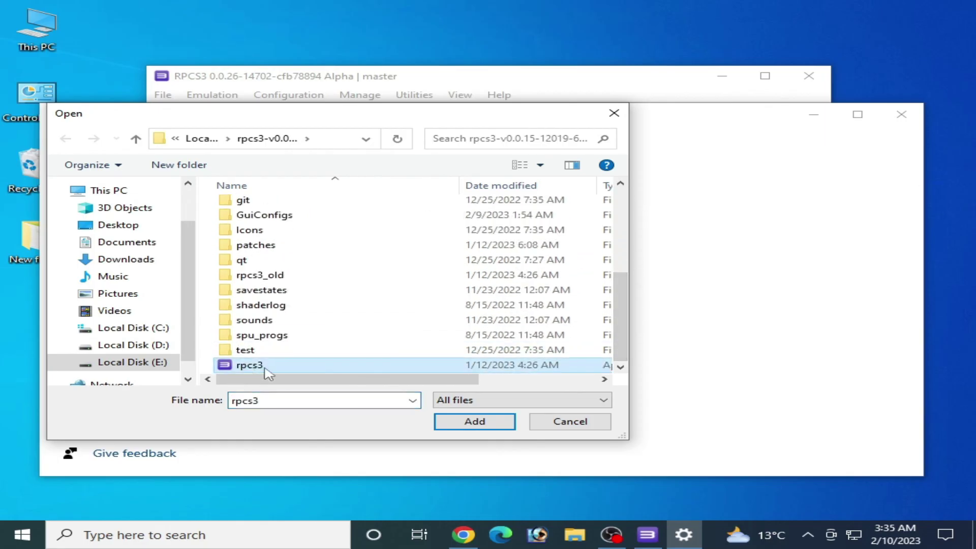
left_click(465, 426)
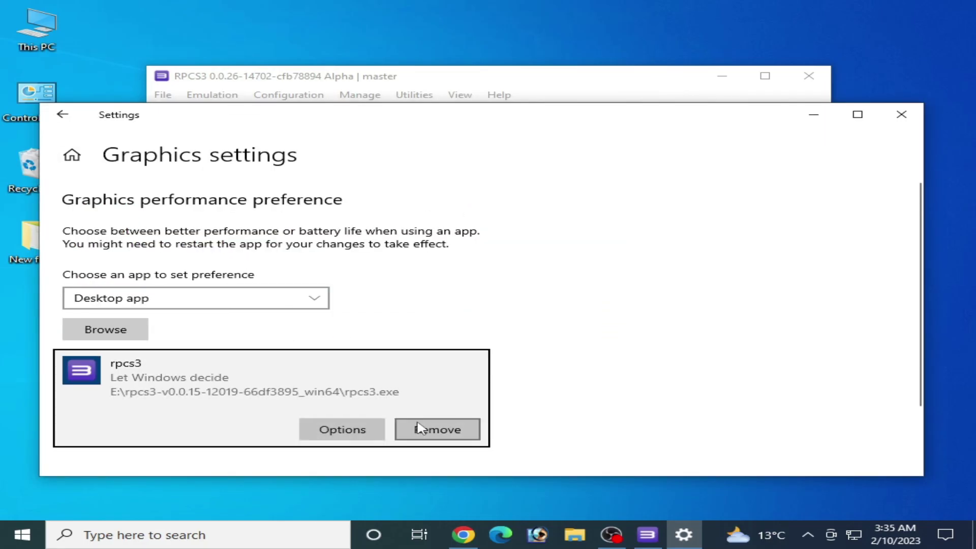
Set the graphics preference of rpcs3 to High performance, save it and close the Windows settings.
left_click(329, 430)
left_click(320, 322)
left_click(387, 376)
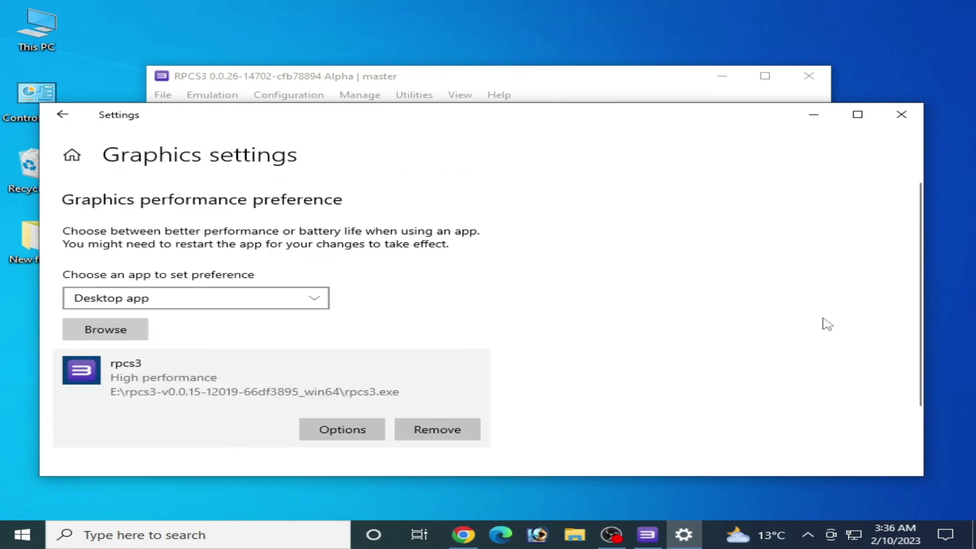
left_click(902, 114)
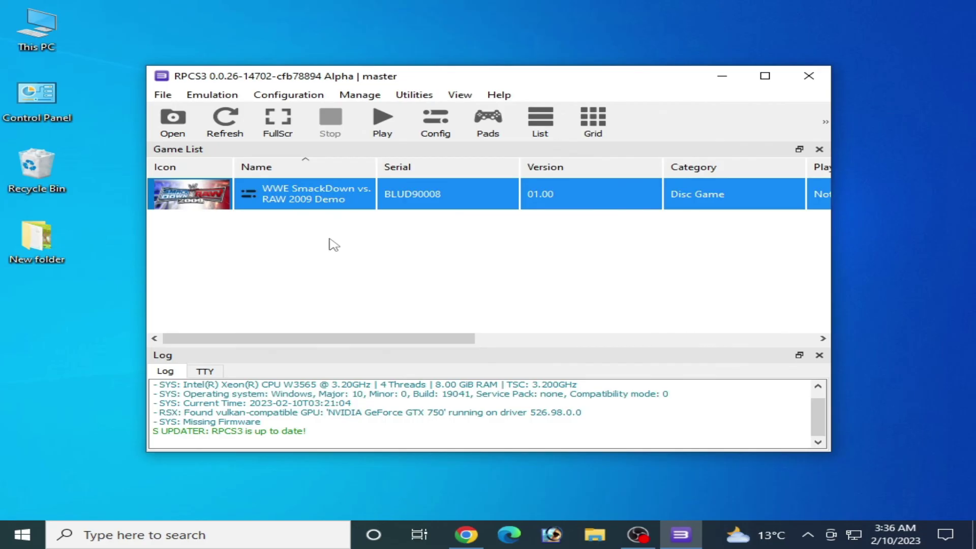